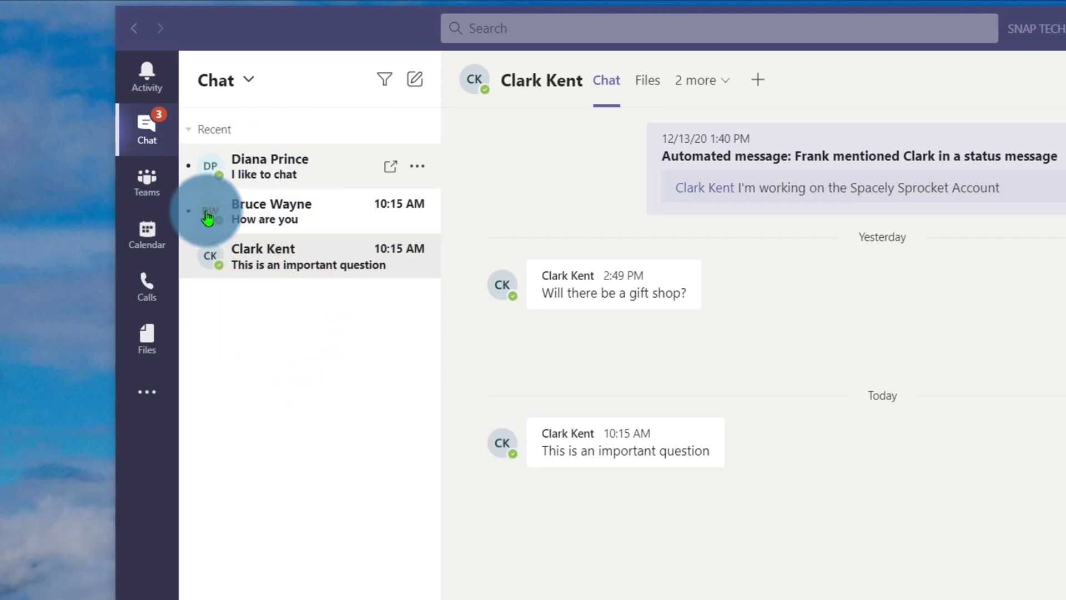
Pop out the "I like to chat" conversation into its own window and arrange it beside the main window.
click(392, 174)
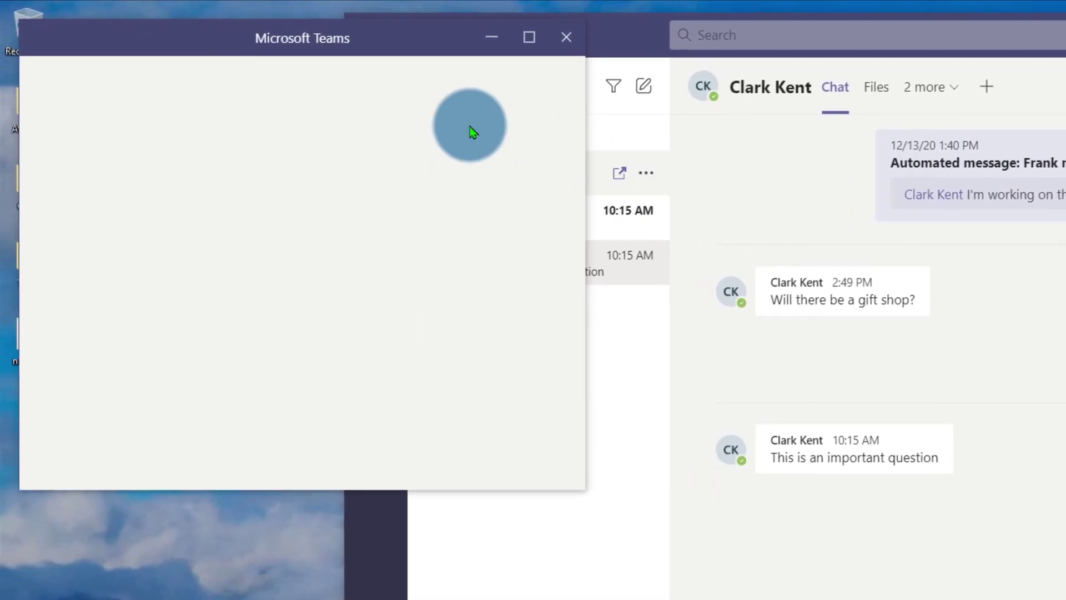
drag(293, 65, 1065, 32)
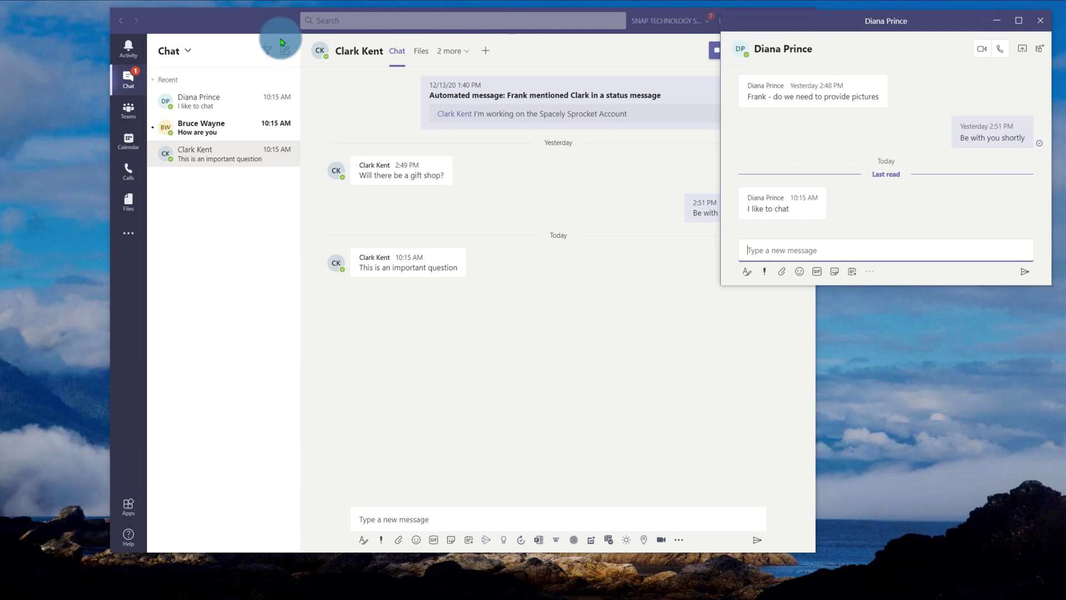
drag(234, 25, 111, 23)
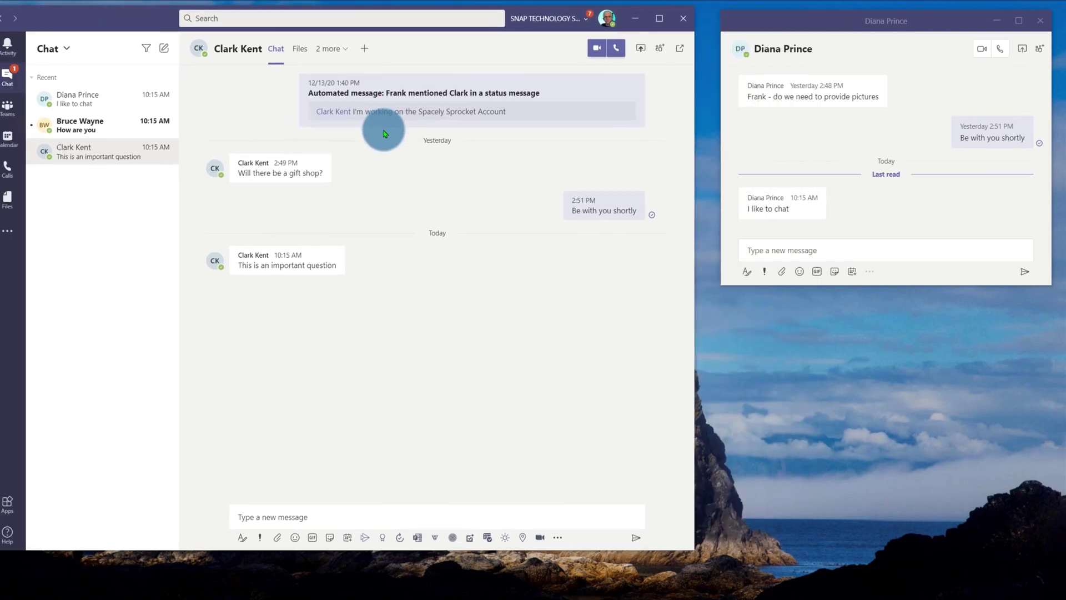
Pop out the "How are you" conversation and place its window beneath the first popped-out chat.
mouse_move(131, 115)
click(151, 130)
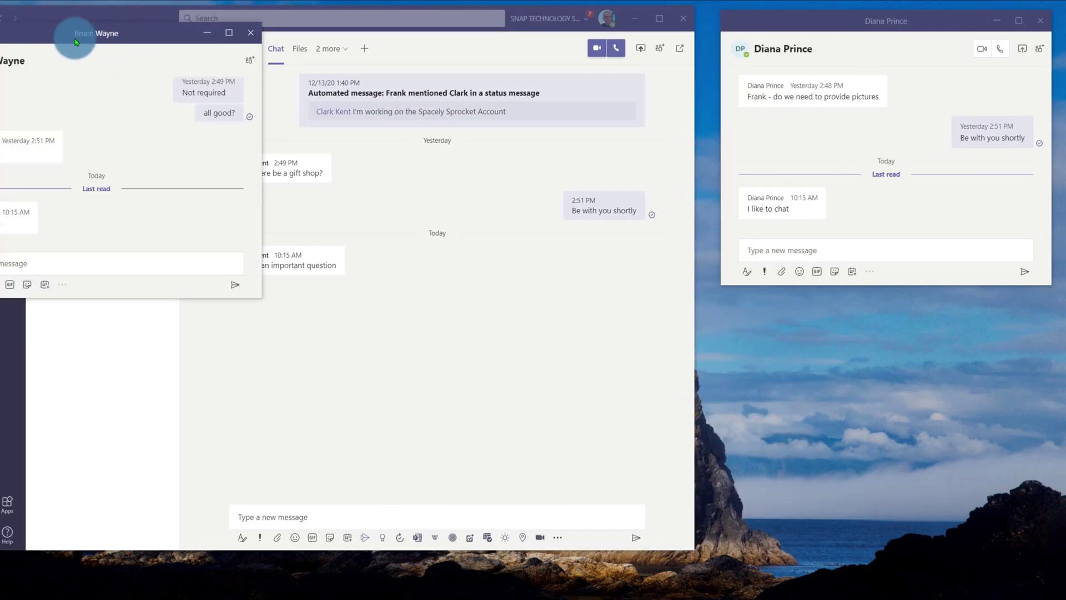
drag(71, 35, 843, 305)
Pop out the "This is an important question" conversation and place its window over the lower part of the main window.
click(442, 188)
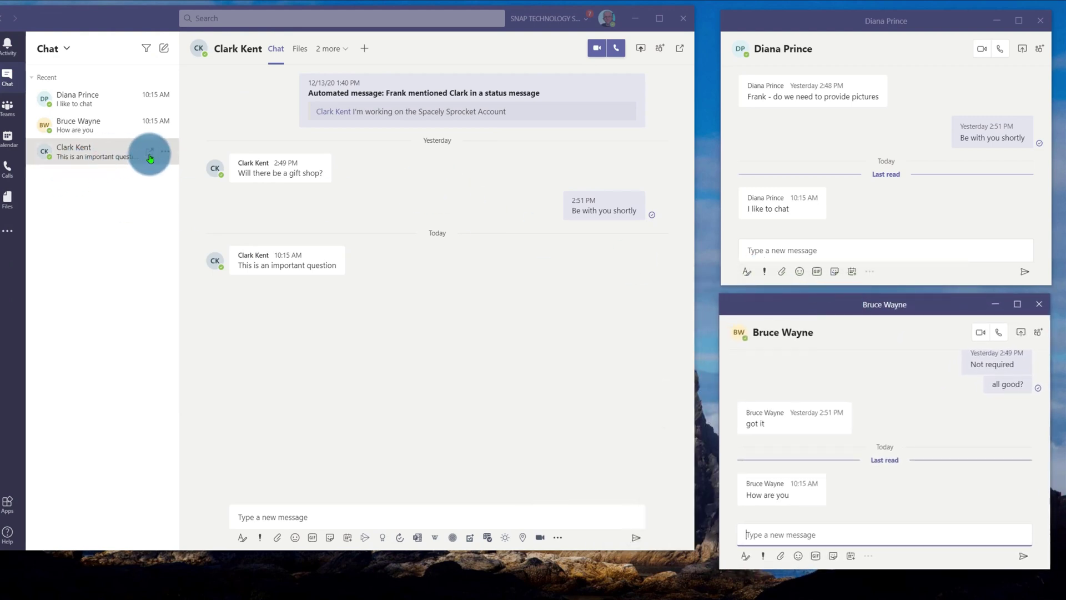
click(150, 149)
drag(77, 28, 496, 348)
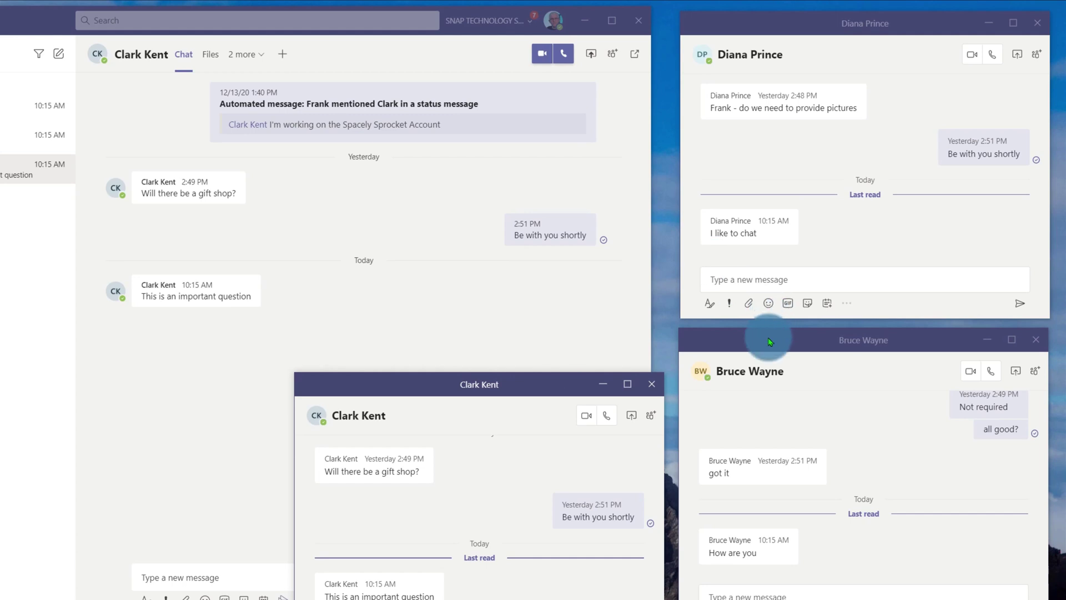
Stack the "How are you" and "This is an important question" windows so they overlap the "I like to chat" window.
drag(769, 340, 744, 100)
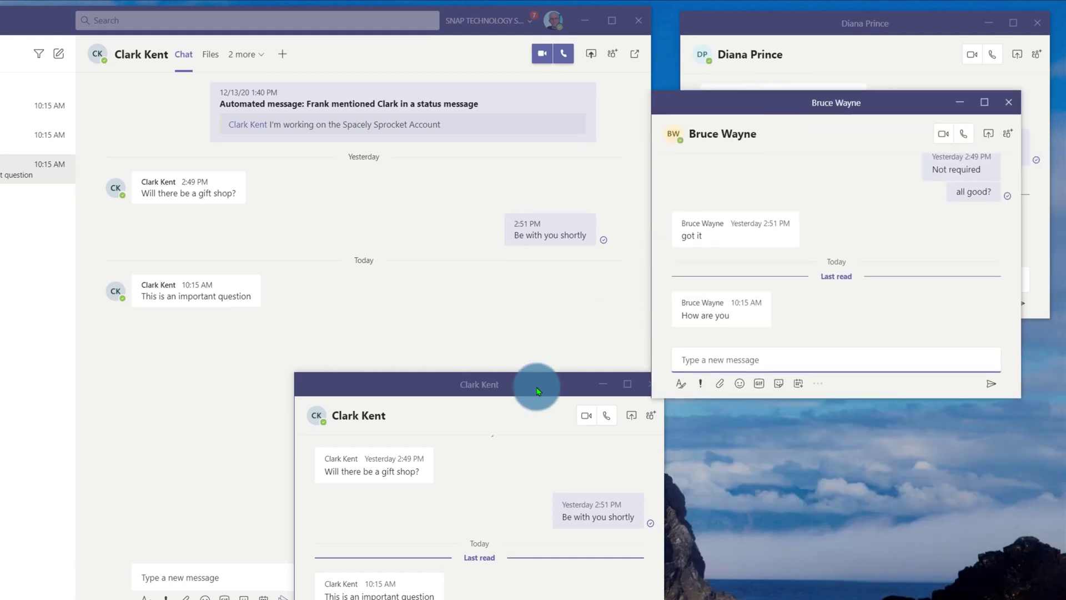
drag(535, 383, 821, 159)
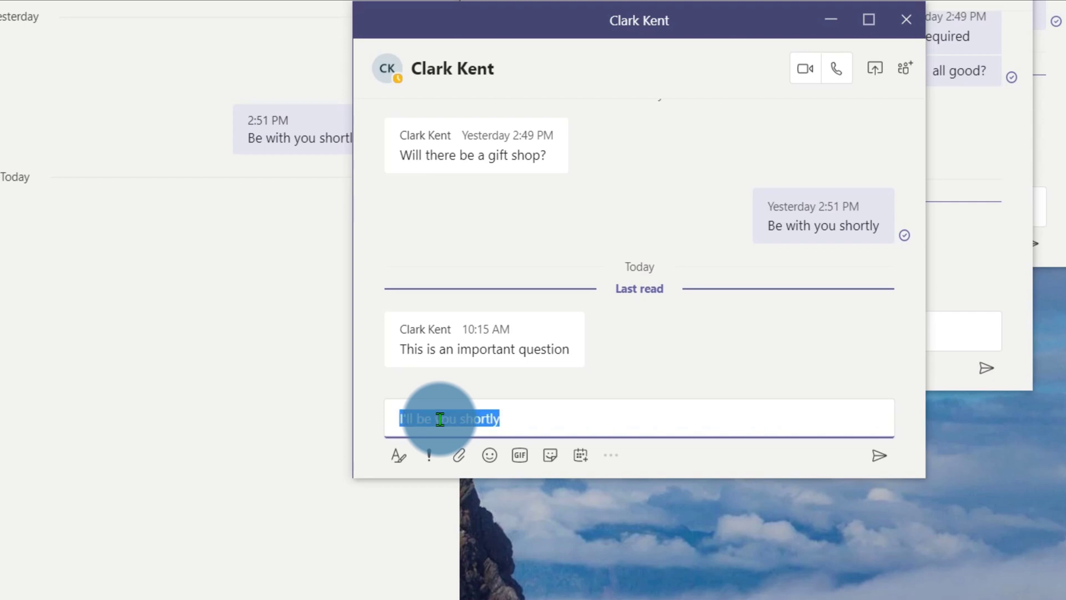
Send the reply "I'll be you shortly" in the "This is an important question" chat and in the "How are you" chat.
click(878, 455)
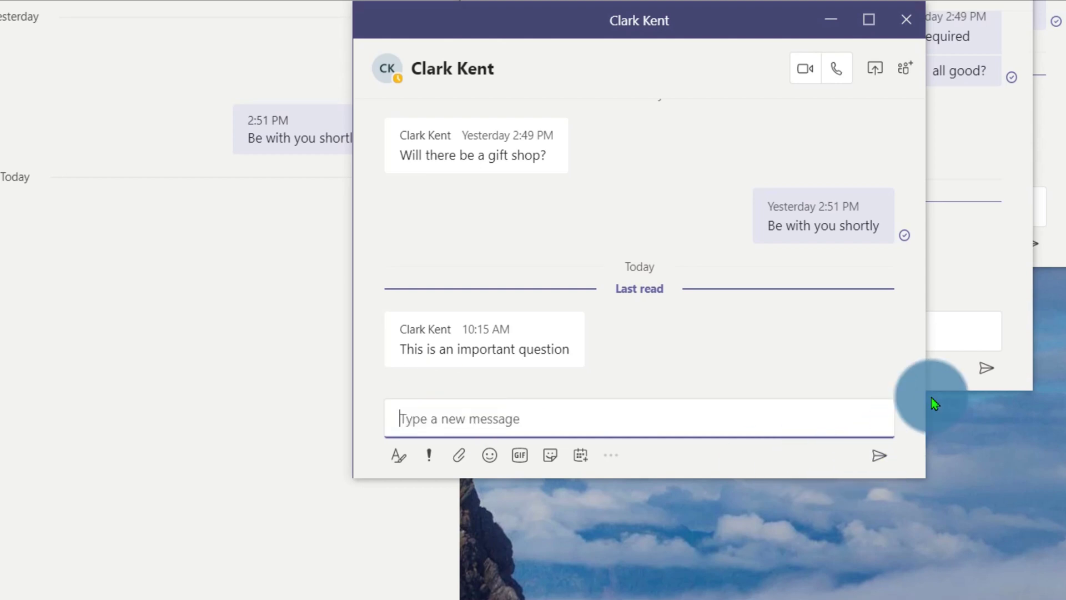
click(985, 284)
click(627, 335)
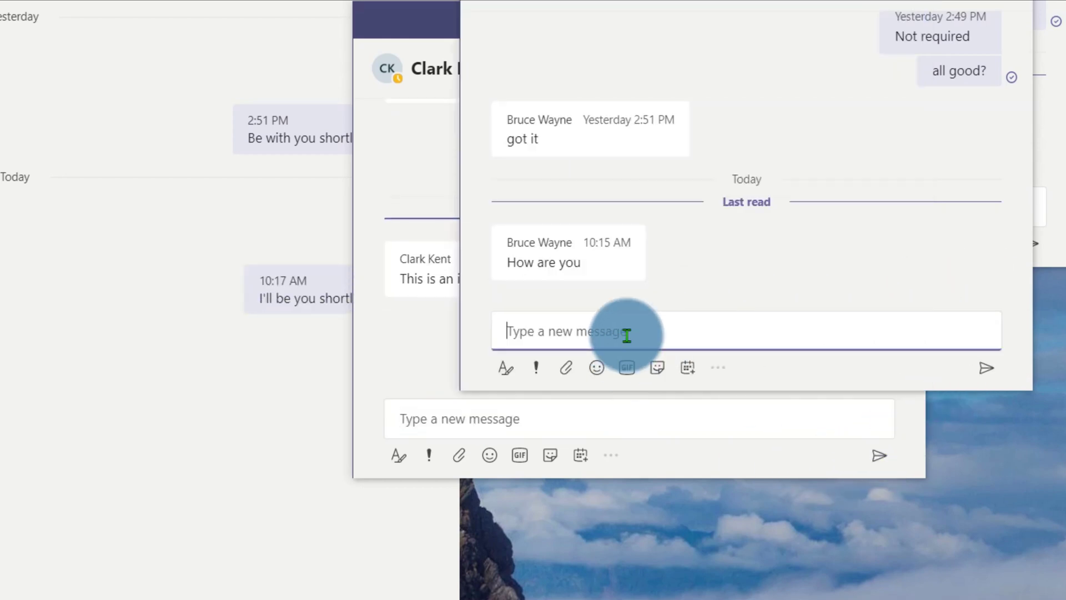
text(I'll be you shortly)
click(984, 366)
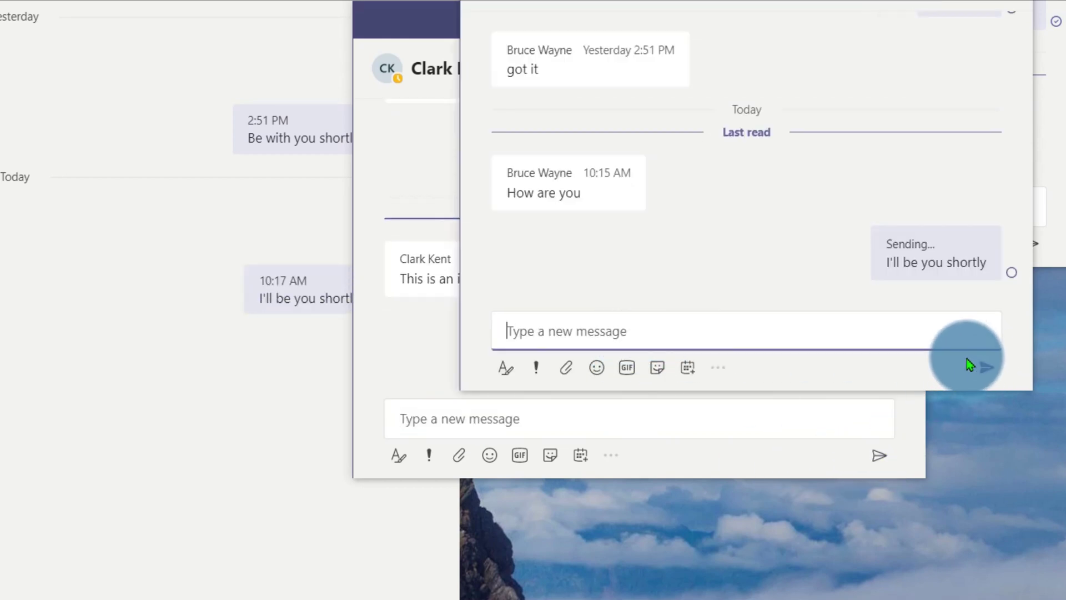
Send "I'll be you shortly" once more in the popped-out "This is an important question" chat.
click(483, 393)
click(511, 412)
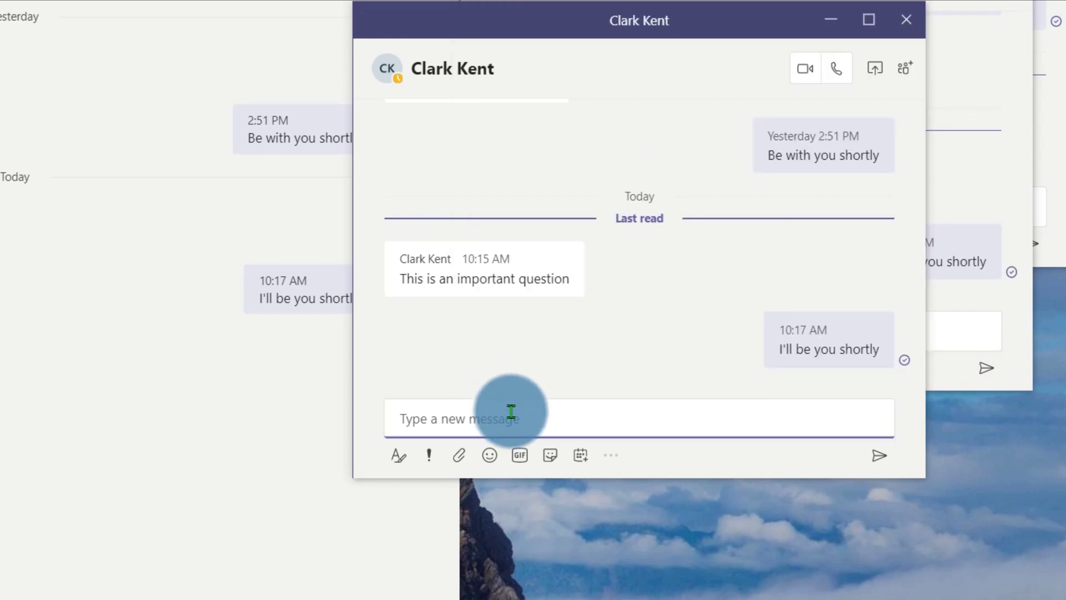
text(I'll be you shortly)
click(879, 456)
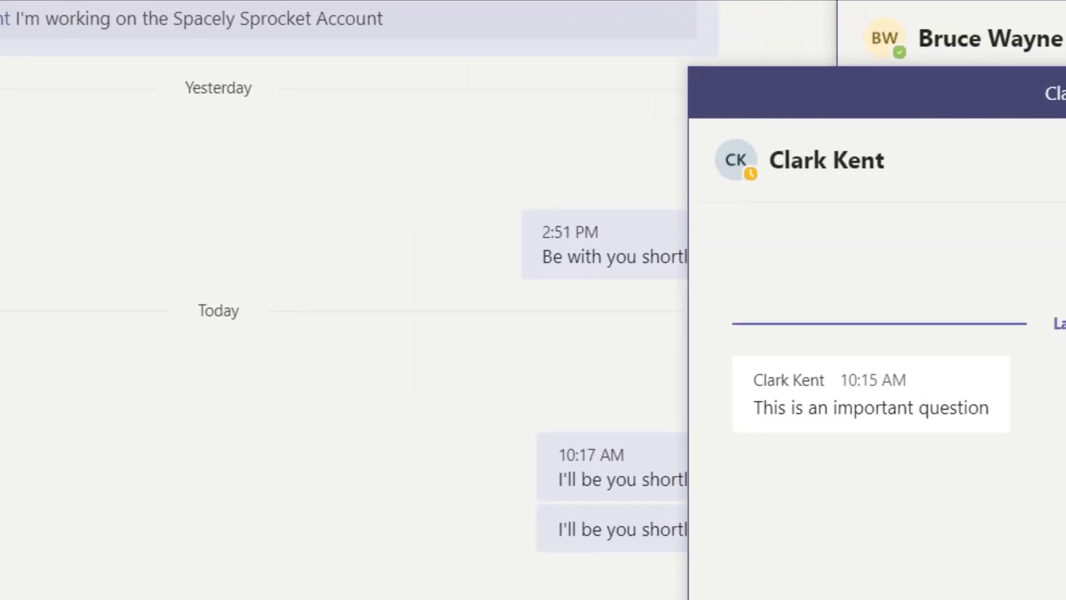
Cascade the three popped-out chat windows diagonally across the main window.
drag(1065, 93, 428, 162)
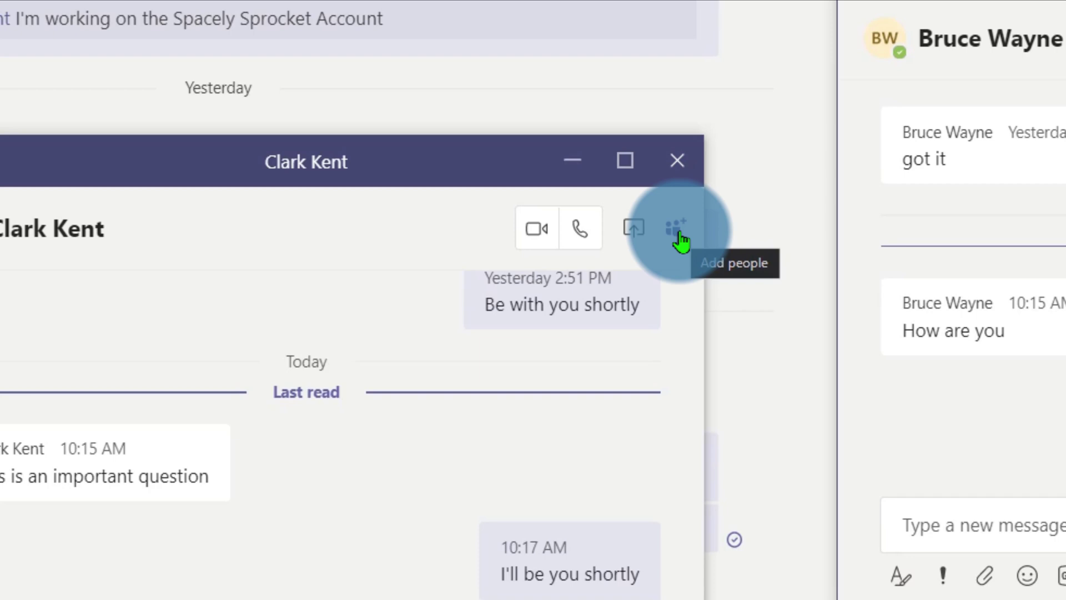
drag(411, 175, 438, 189)
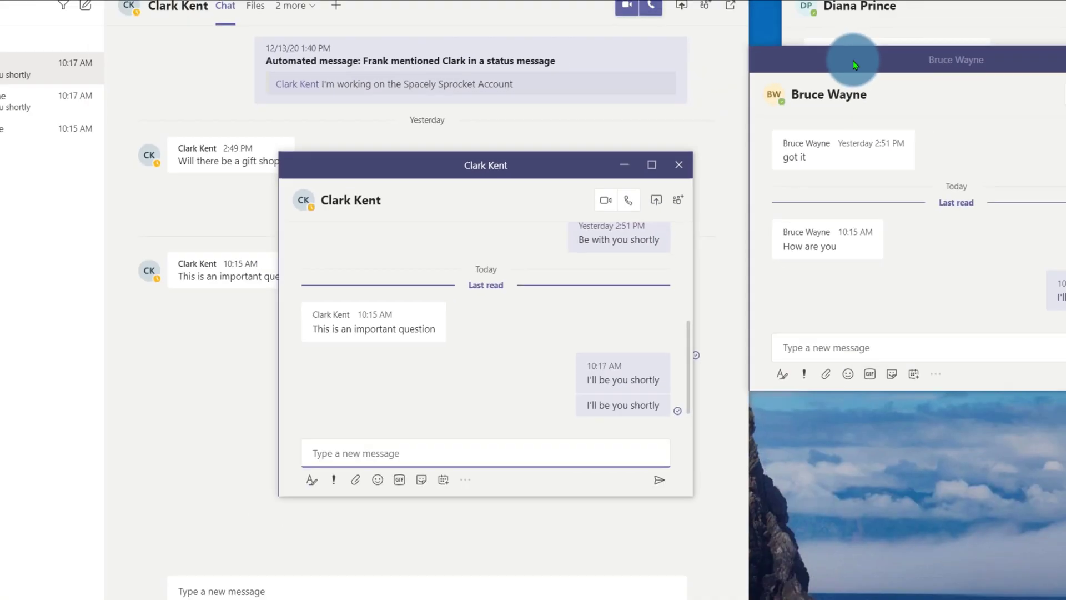
drag(853, 61, 652, 246)
drag(876, 0, 796, 306)
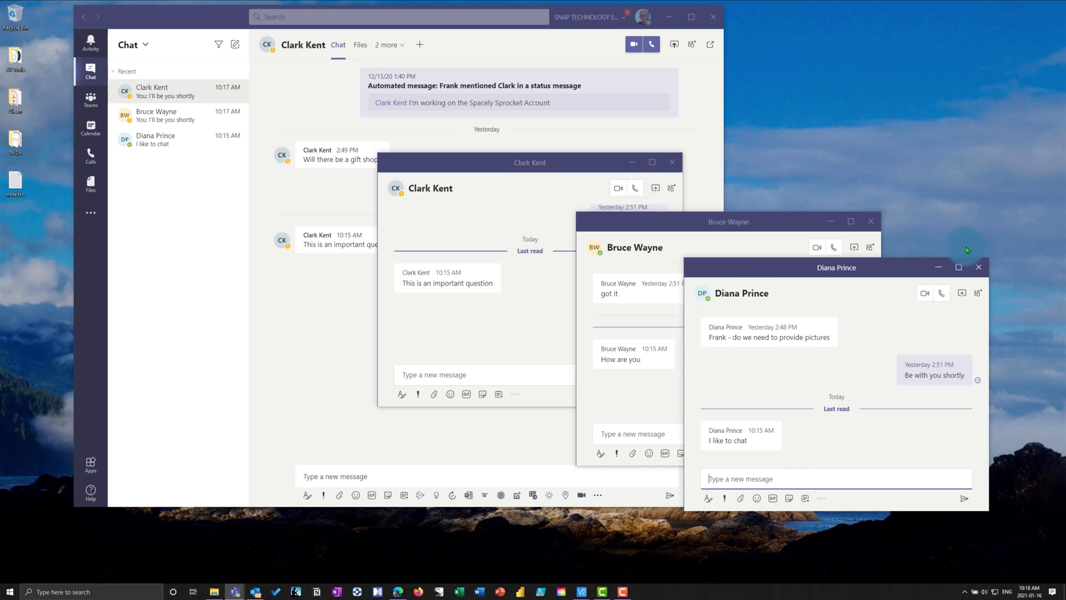
Close all three popped-out chat windows and move the main window toward the middle of the desktop.
click(977, 267)
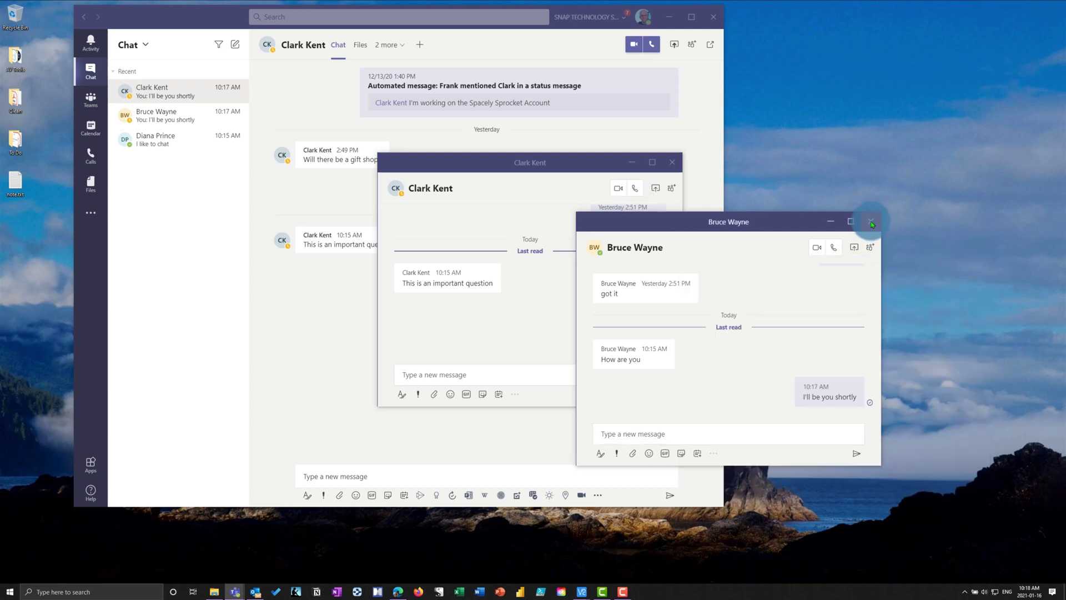
click(871, 222)
click(672, 162)
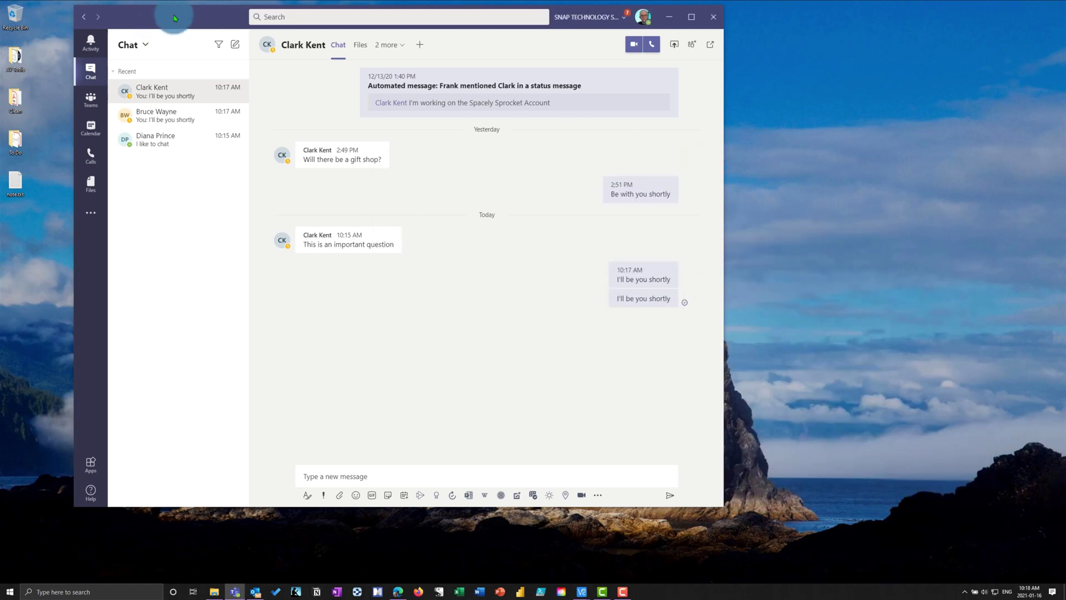
drag(173, 19, 361, 28)
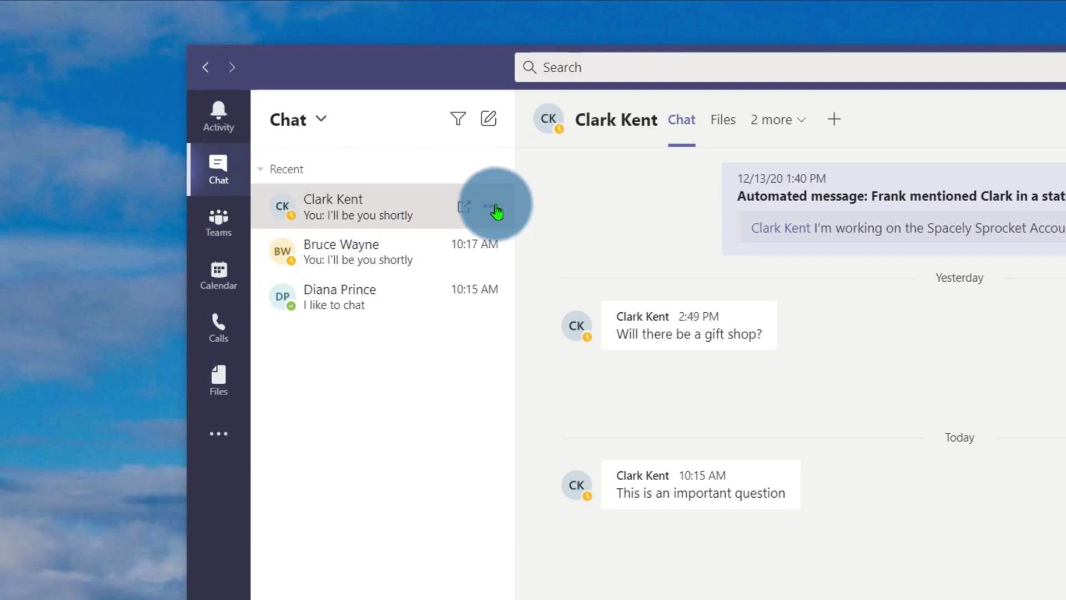
Review the options of the "This is an important question" chat, and pin the "How are you" chat.
click(492, 208)
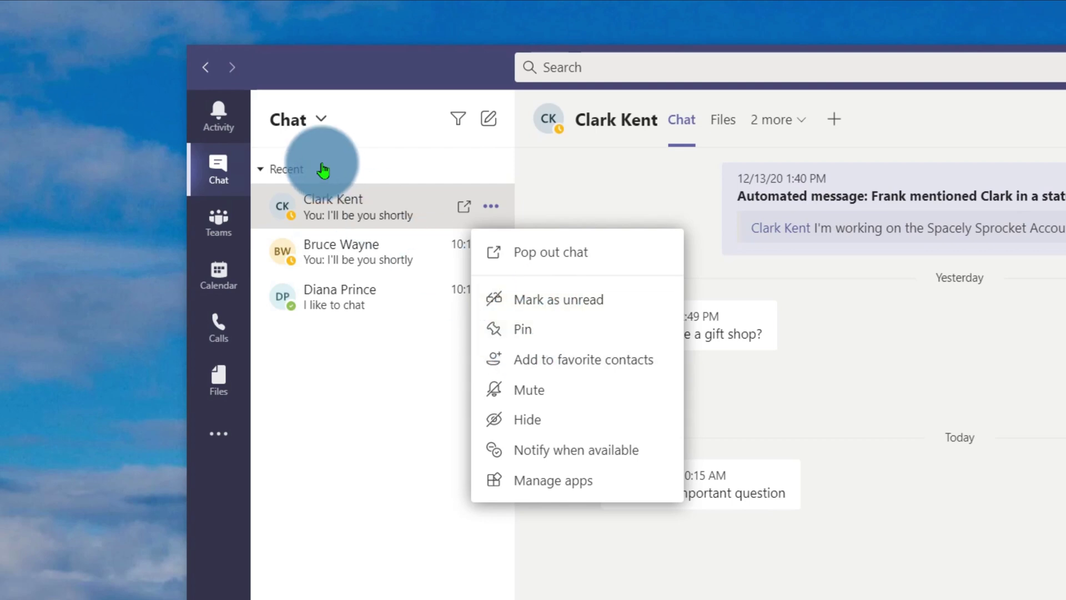
click(358, 374)
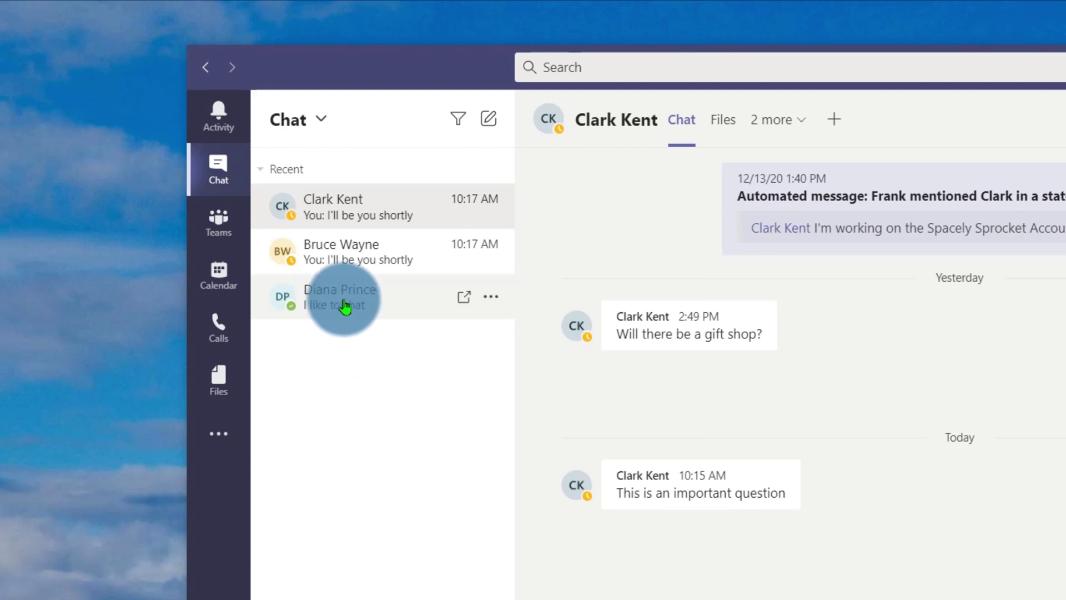
click(335, 255)
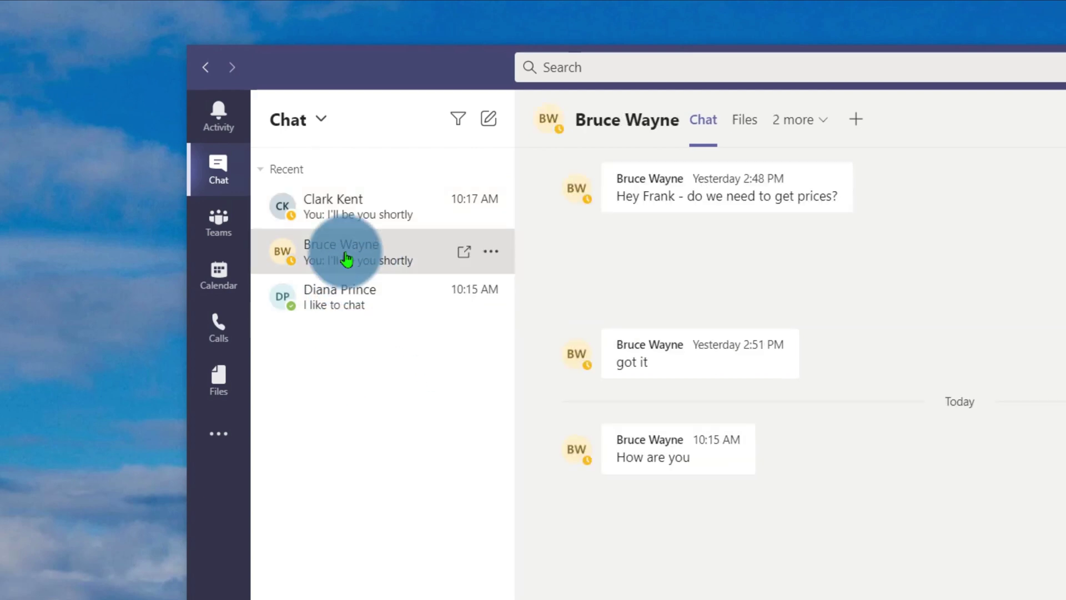
click(492, 252)
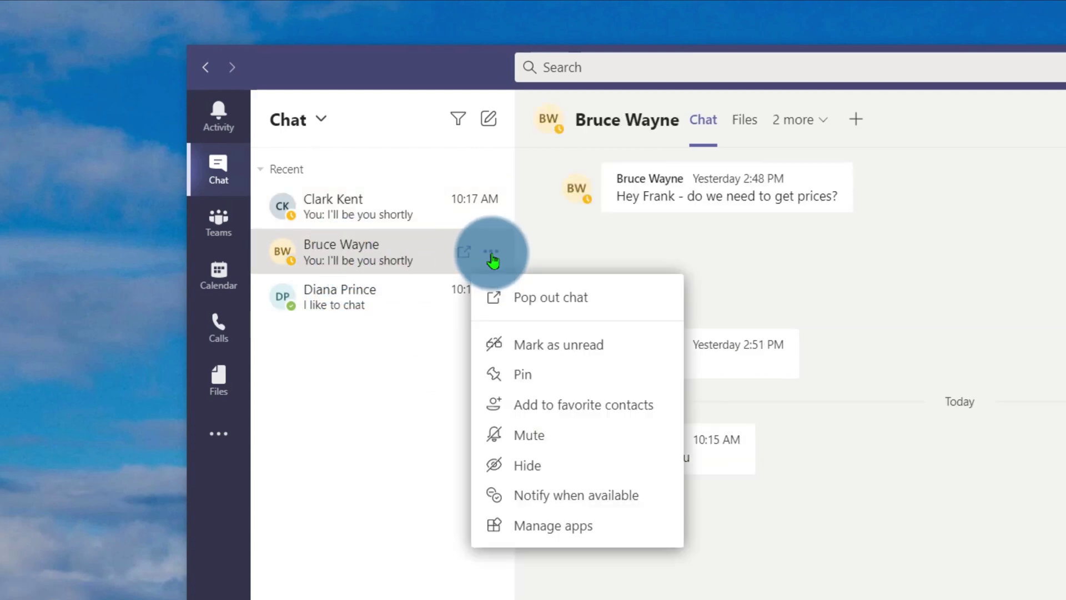
click(528, 374)
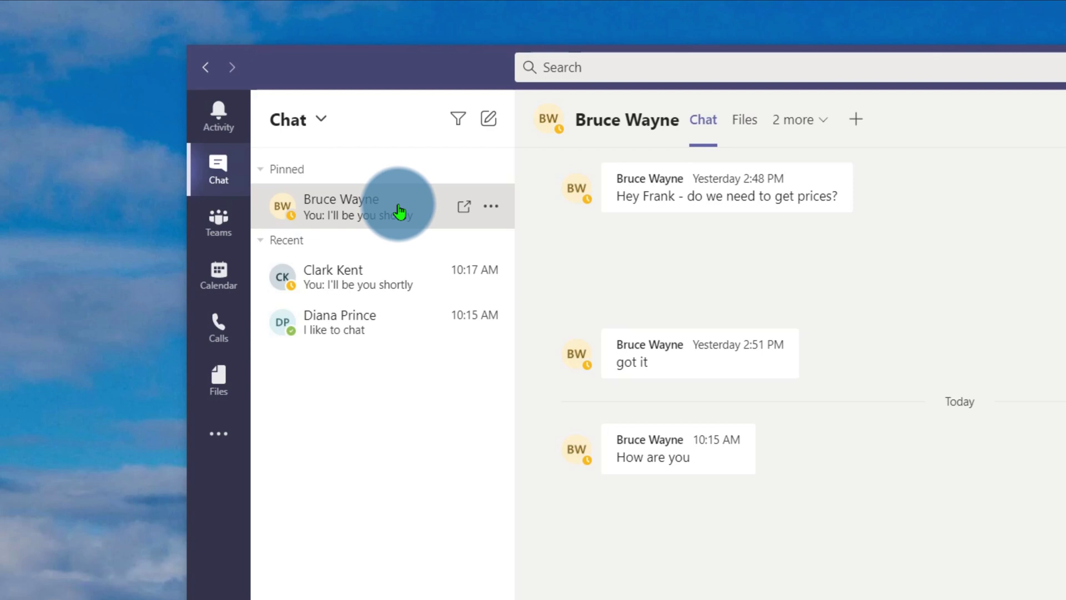
Add the pinned chat's contact to the favorite contacts and review that chat's other options.
click(492, 213)
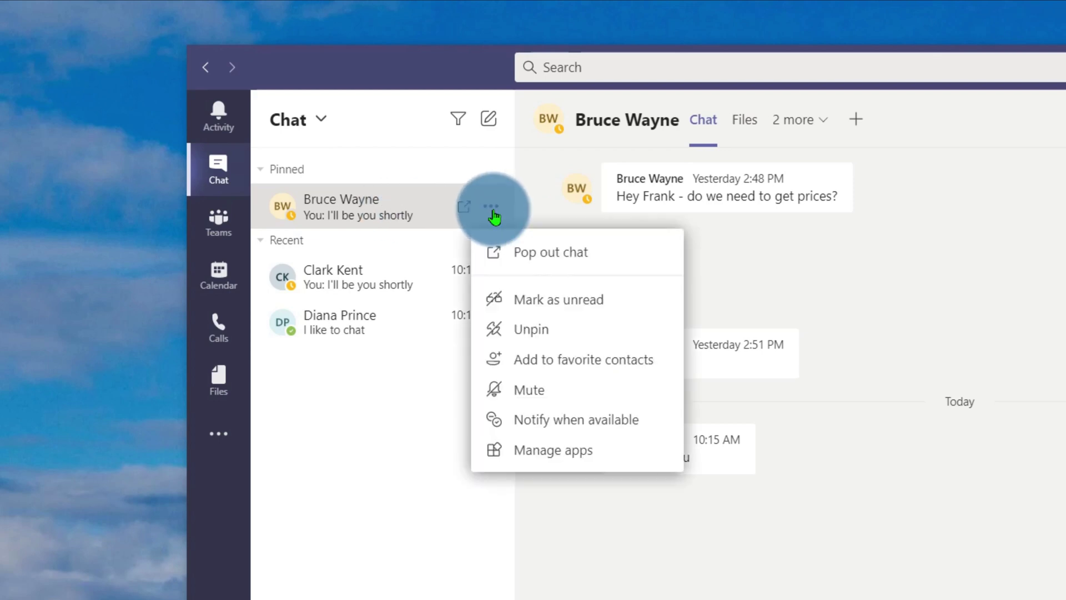
click(544, 361)
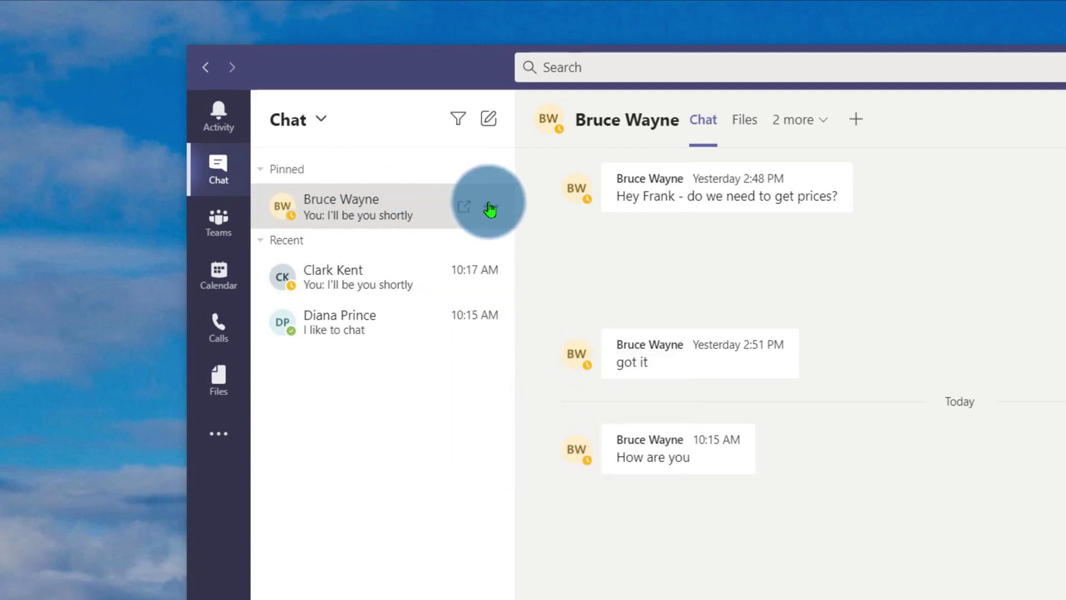
click(490, 207)
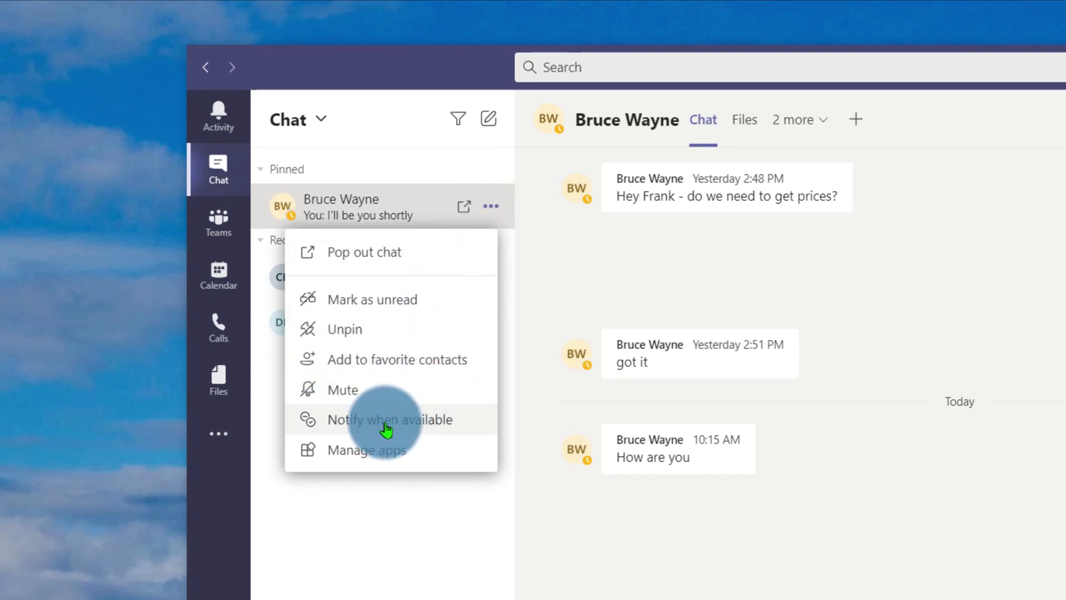
click(355, 500)
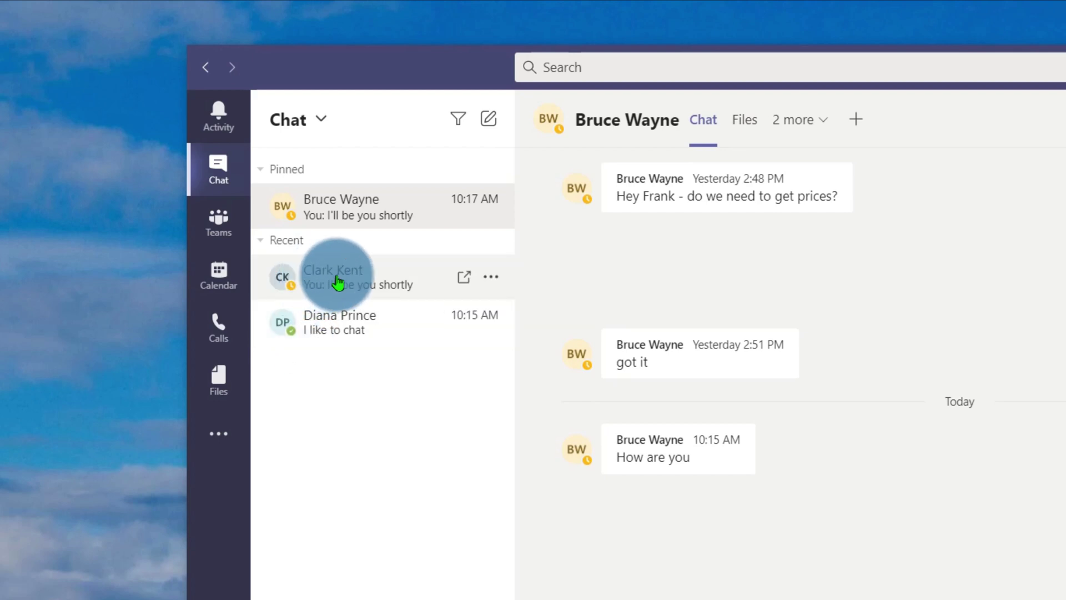
Request a notification for when the contact of the "This is an important question" chat becomes available.
click(490, 278)
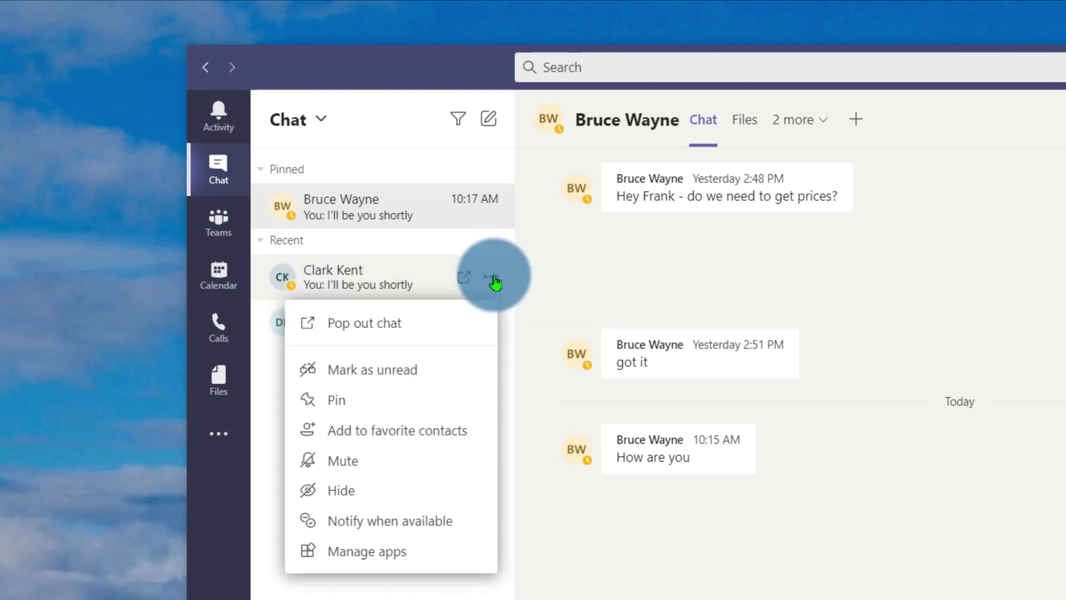
click(376, 522)
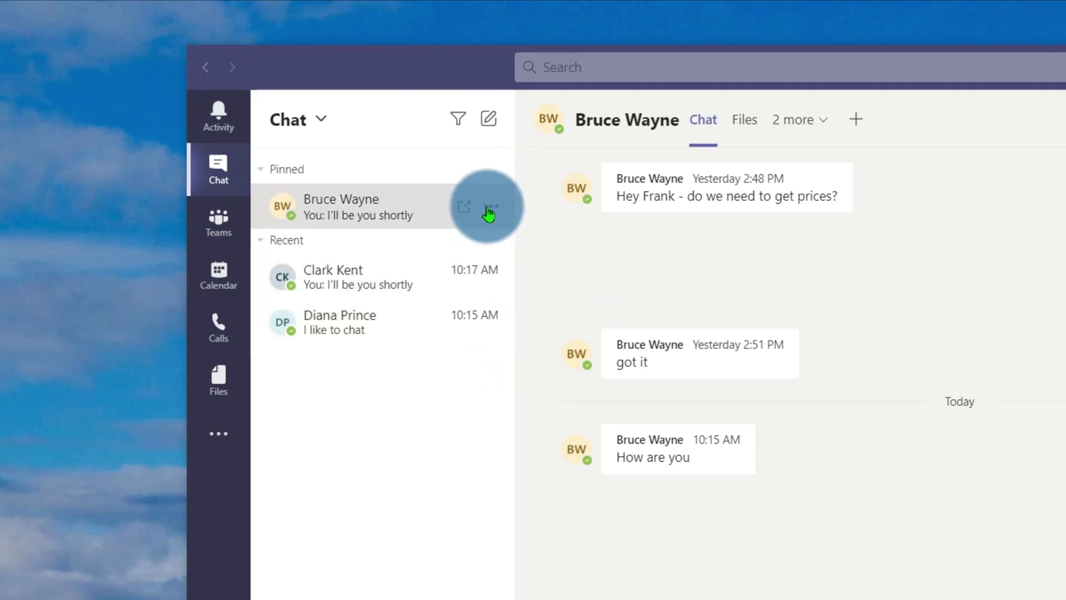
Open the Manage apps page of the pinned chat to examine its installed apps.
click(490, 214)
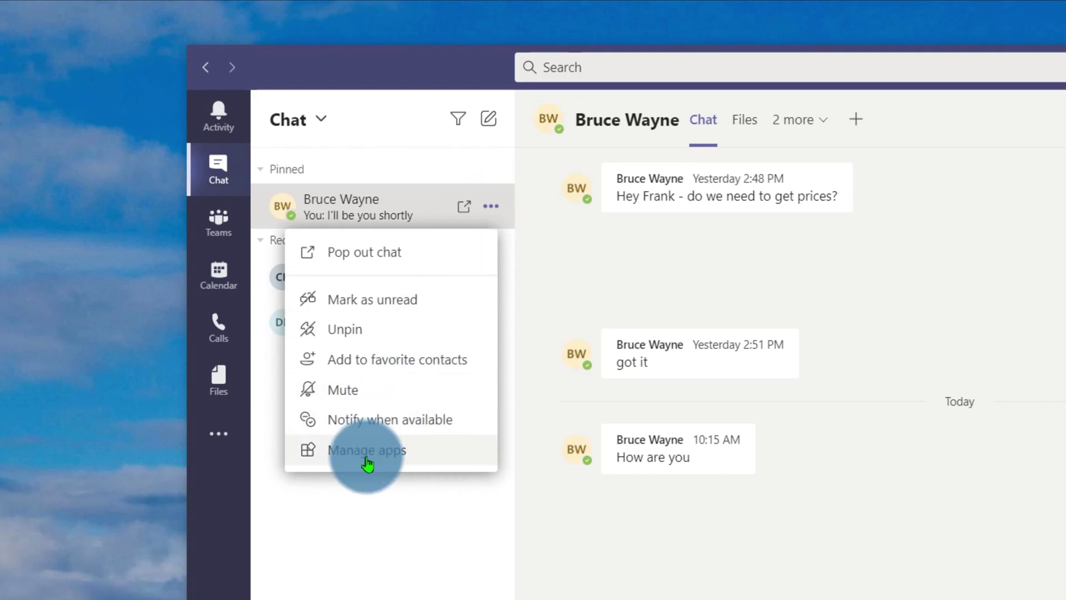
click(348, 460)
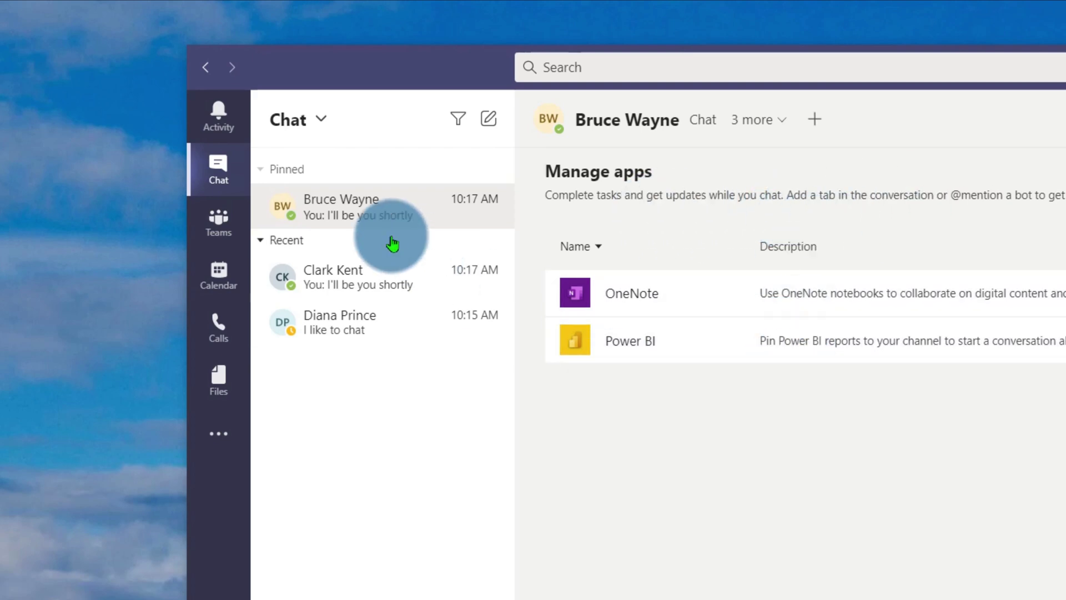
click(352, 210)
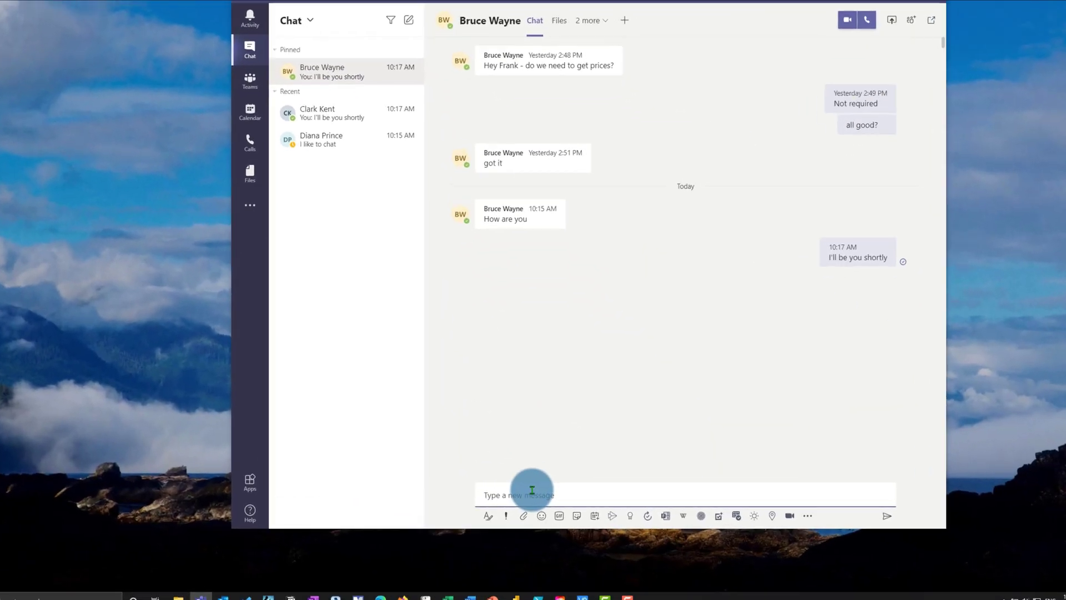
text(@forms)
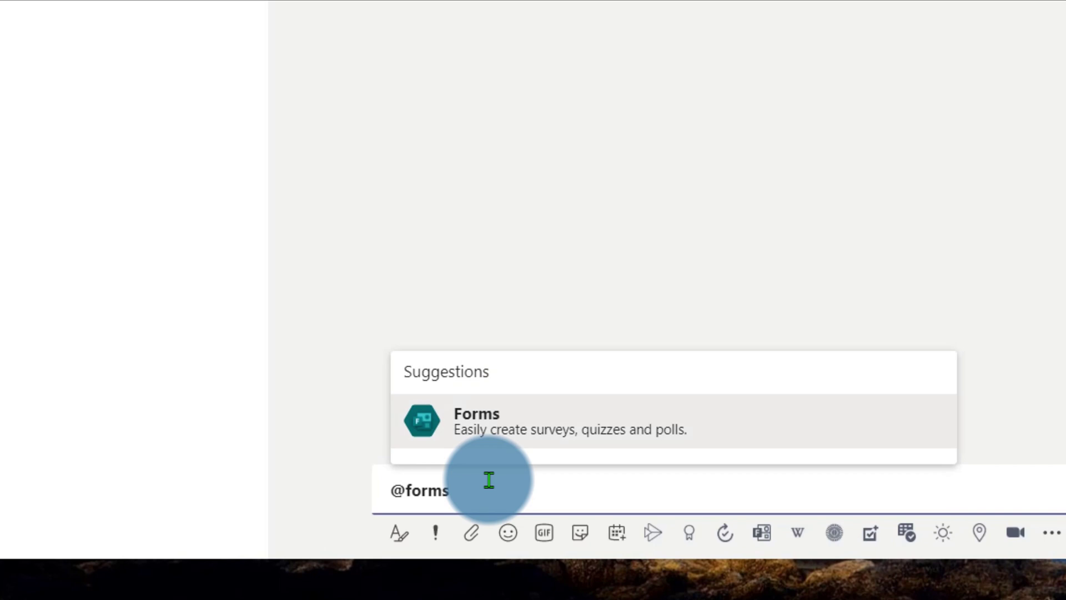
click(469, 414)
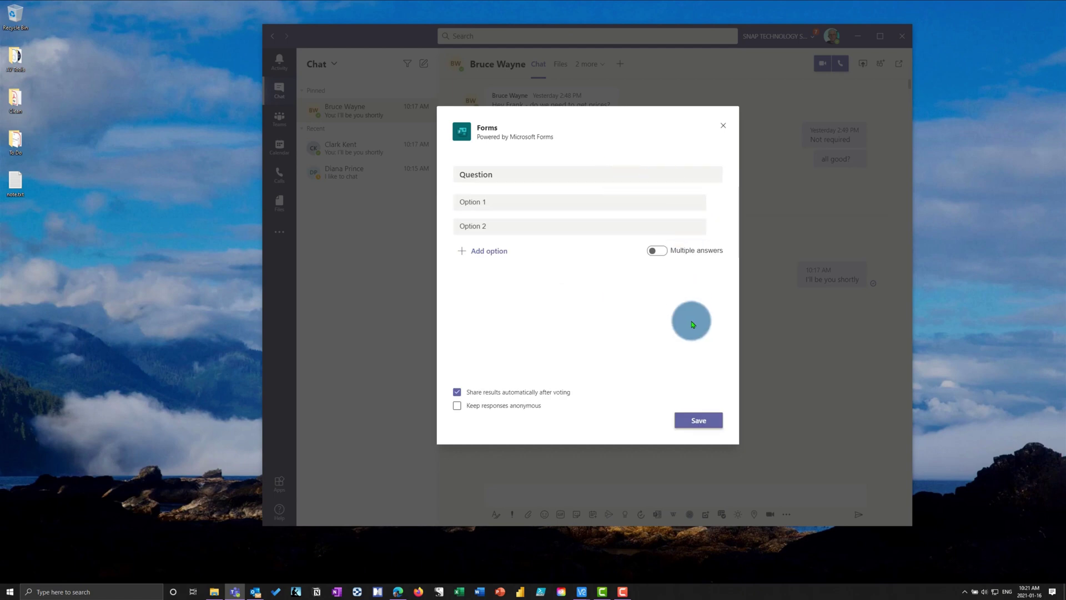
Dismiss the Forms poll without saving and examine the chat list's filter options for unread, meetings and muted chats.
click(723, 129)
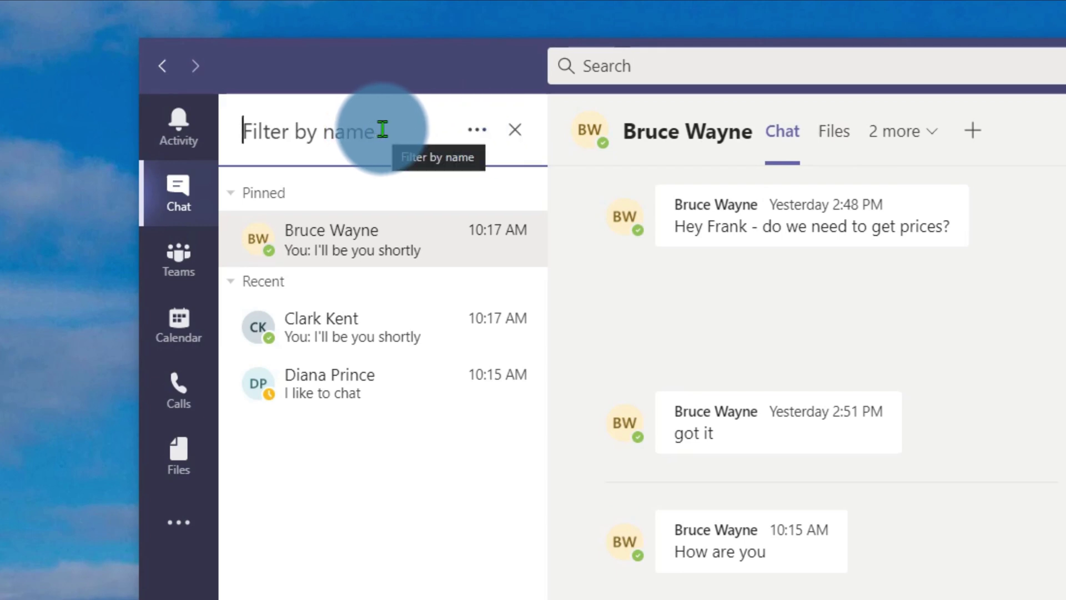
click(477, 131)
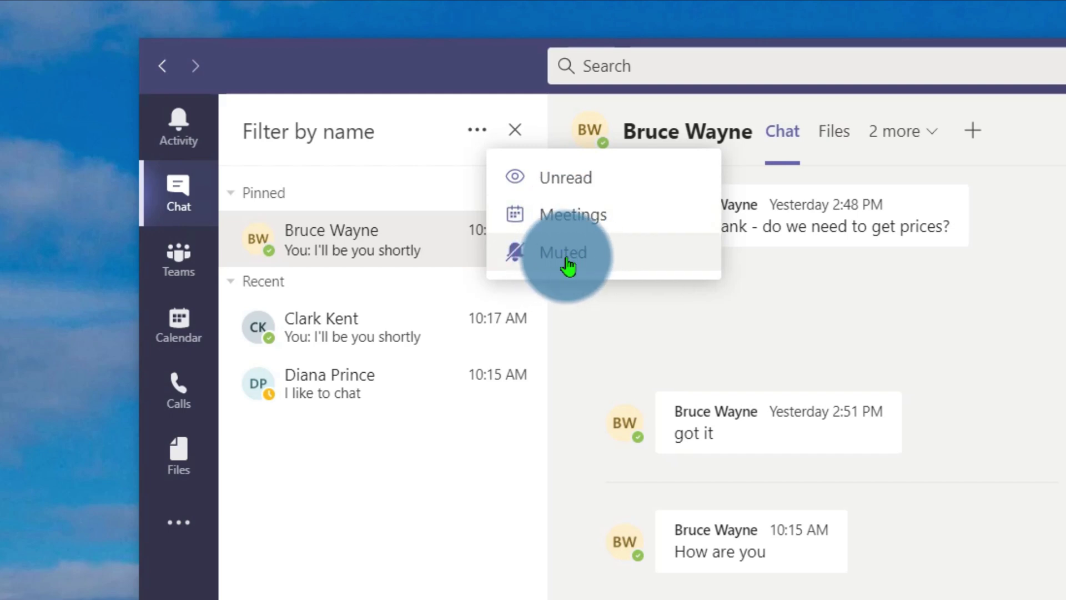
click(476, 132)
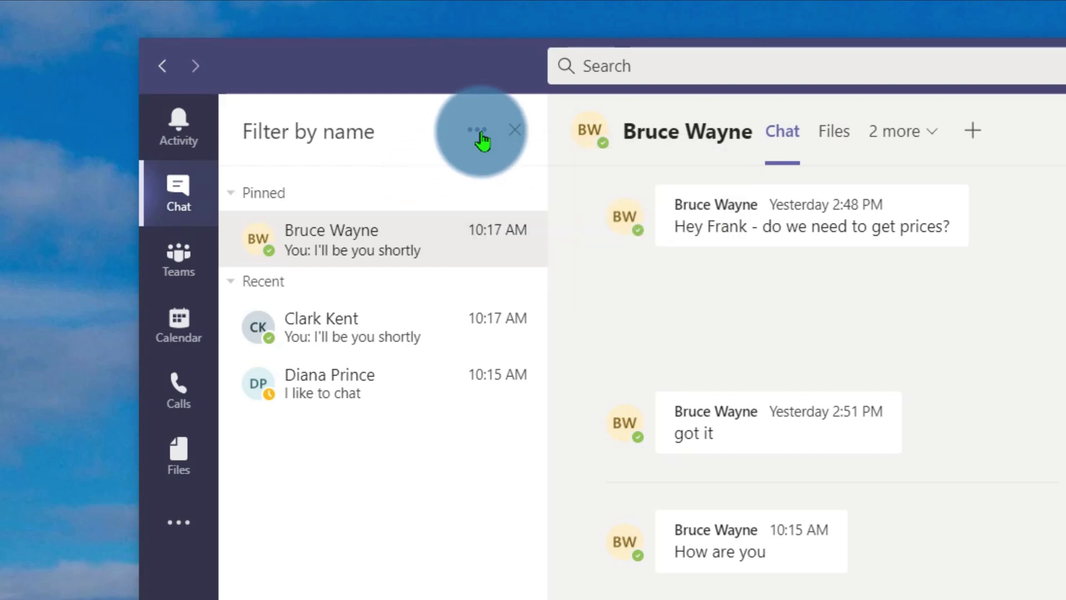
click(488, 138)
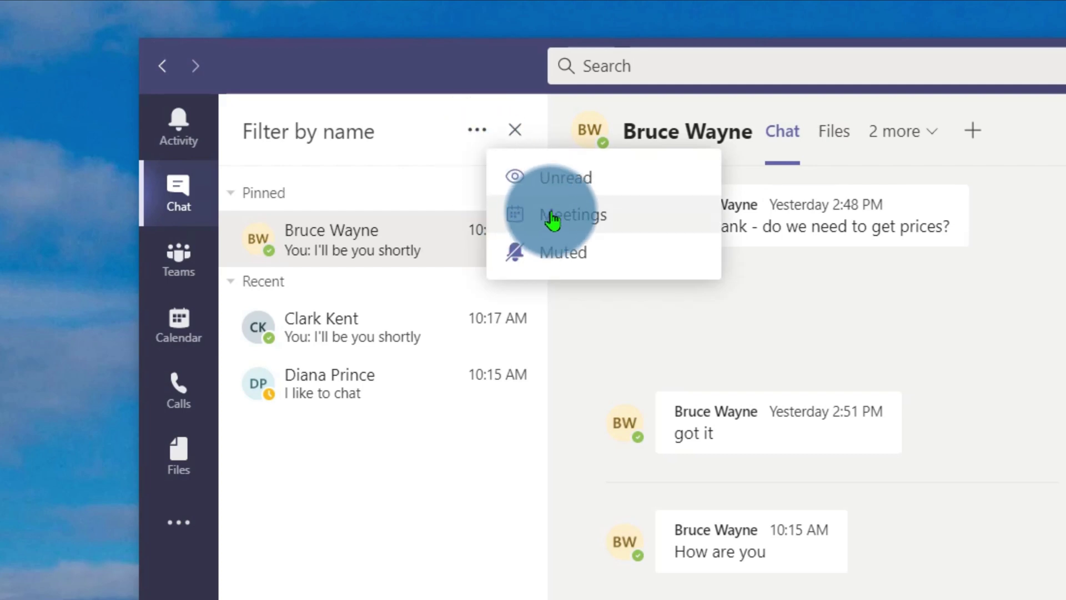
Filter the chat list by the pinned contact's first name and clear the filter.
click(393, 130)
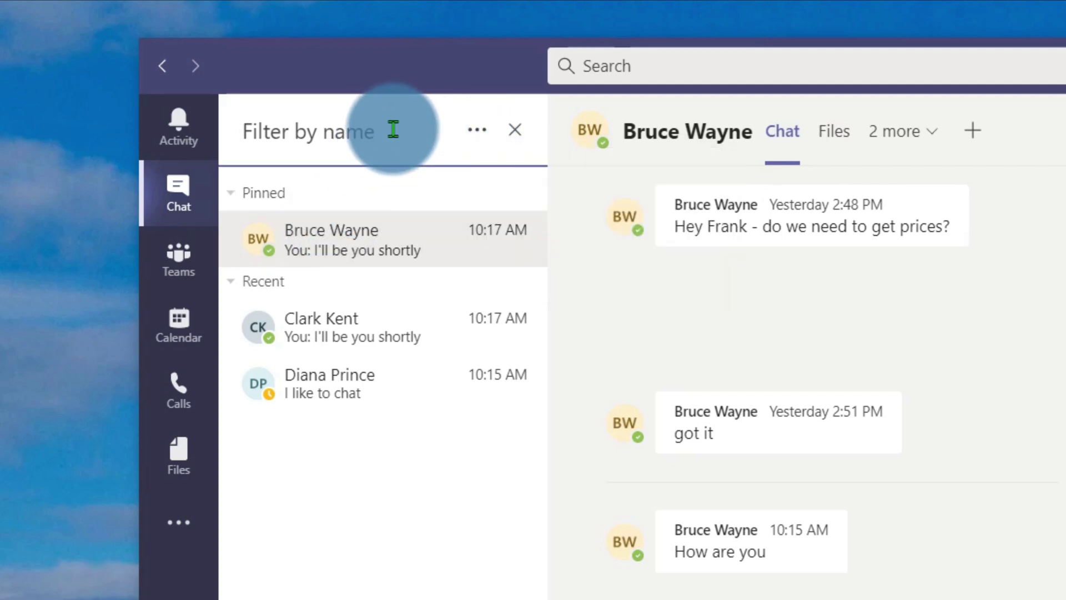
text(bruce)
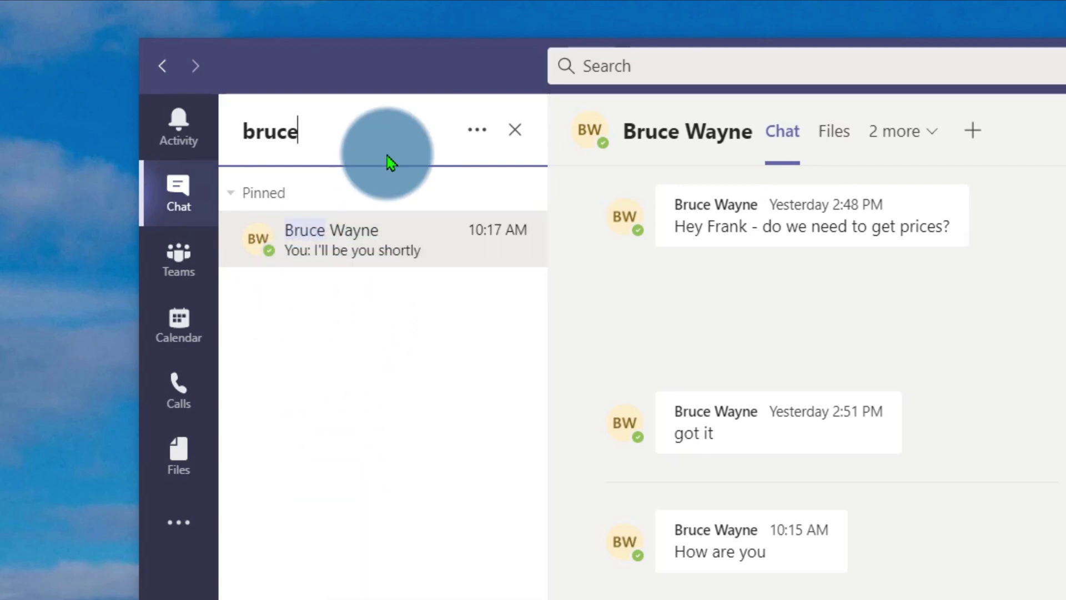
click(513, 131)
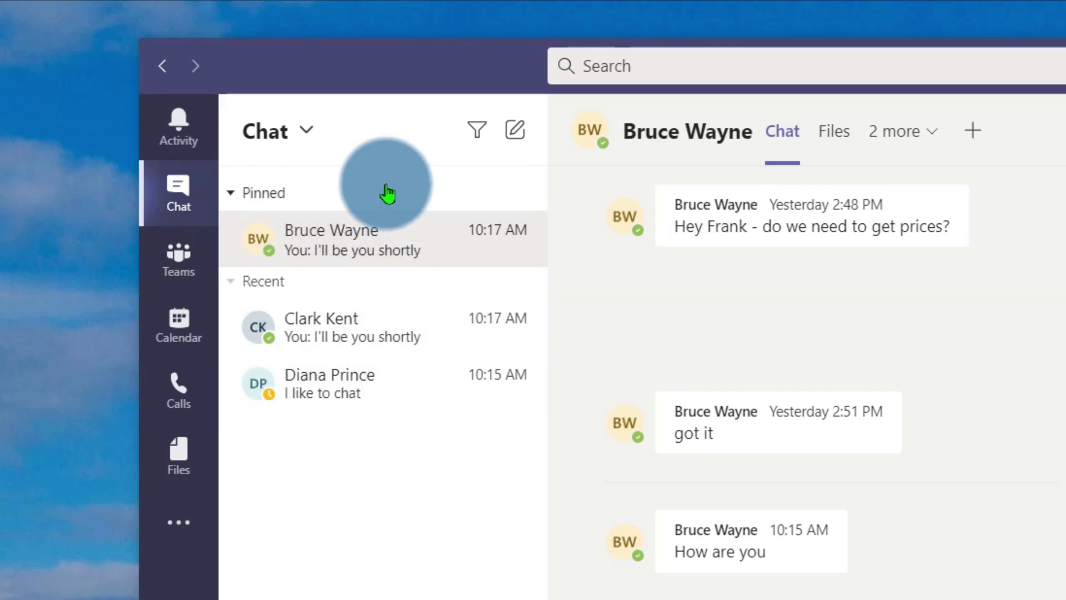
Filter the chat list to show only meetings, remove that filter and return to the full list.
click(477, 131)
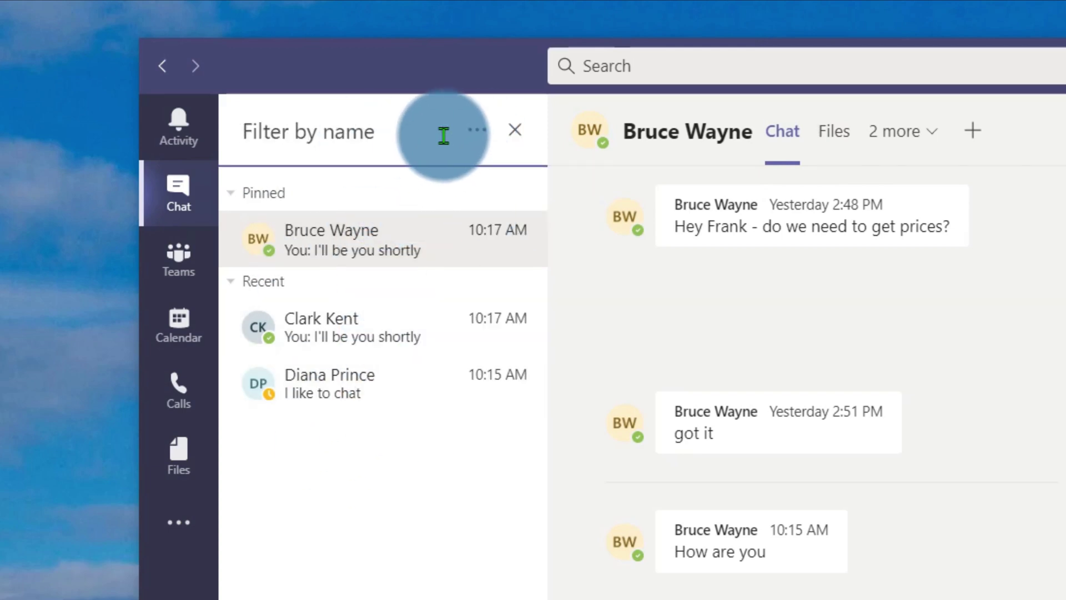
click(476, 131)
click(558, 214)
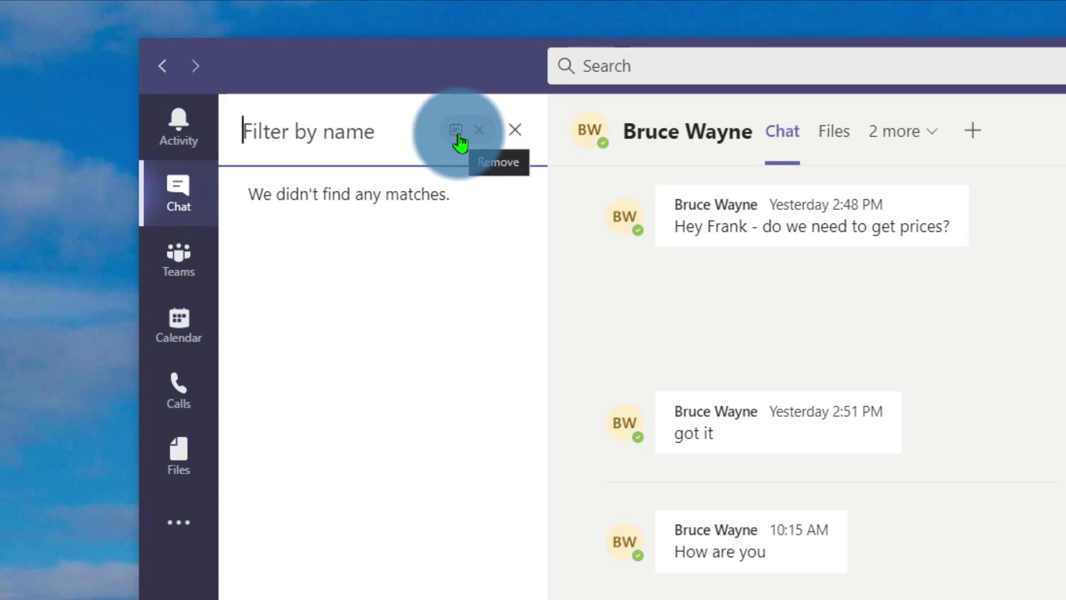
click(478, 135)
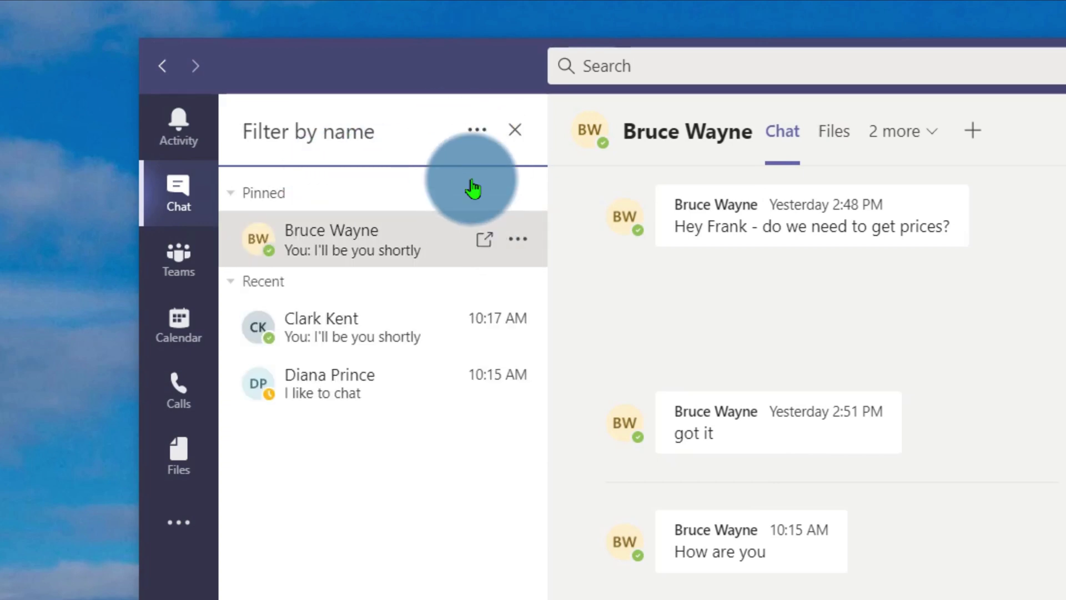
click(509, 134)
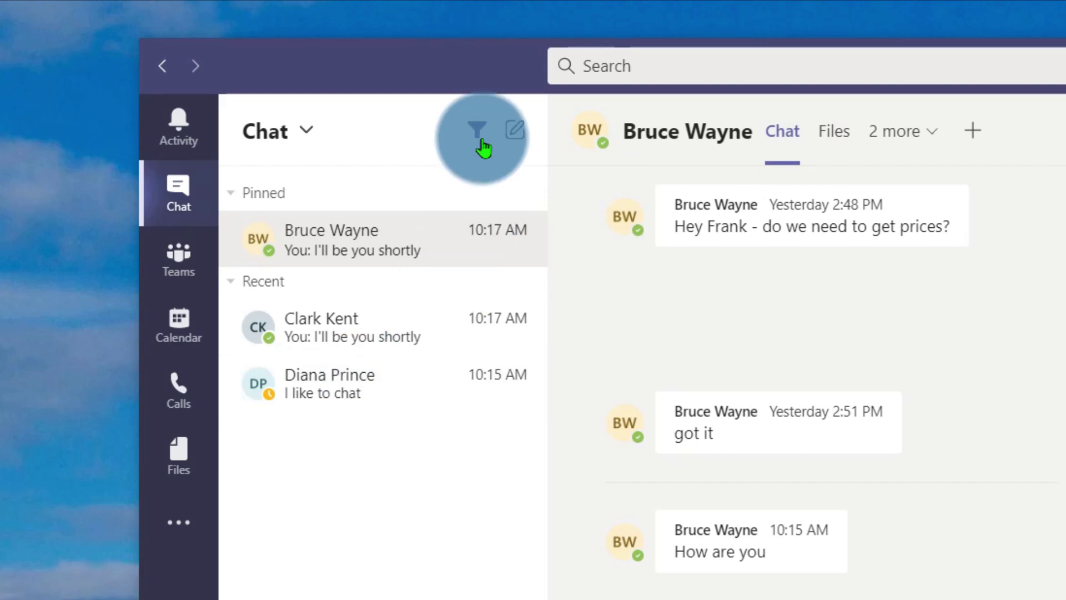
Start a new chat with Albert Einstein and send the message "Hello Albert".
click(515, 131)
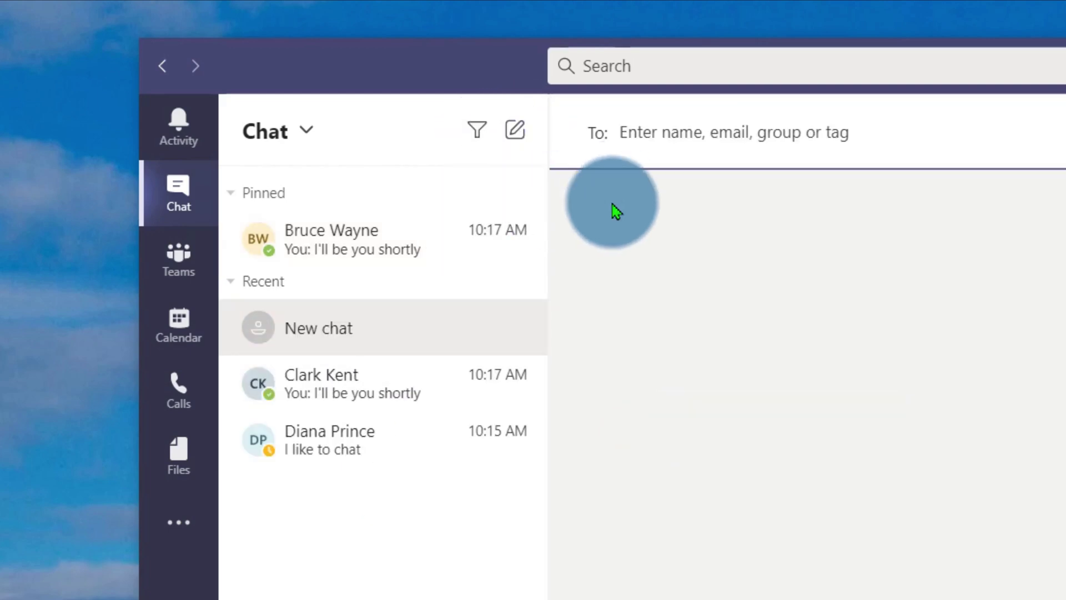
text(vi)
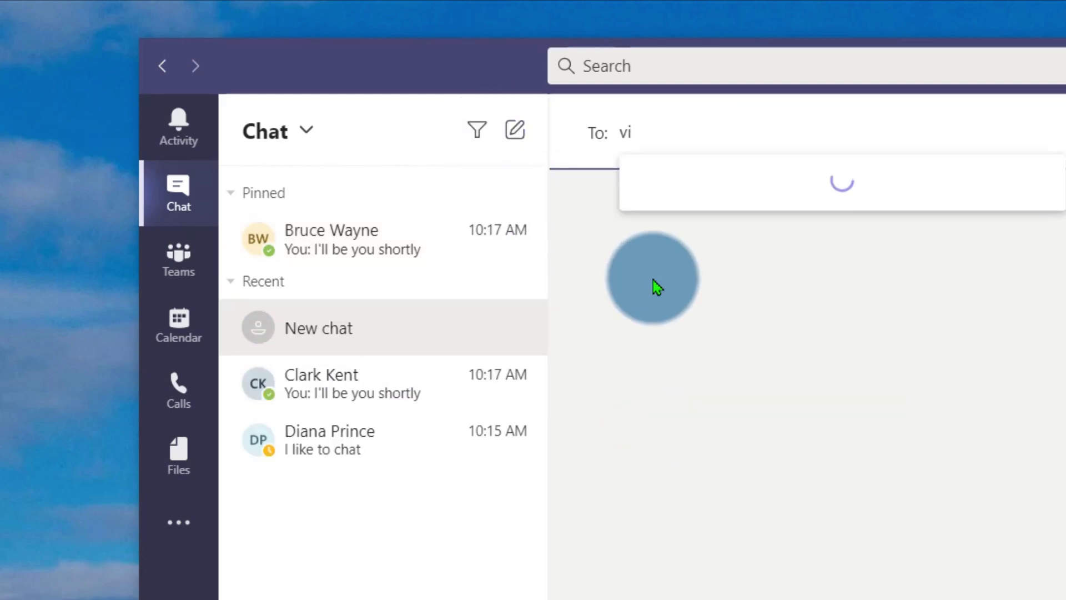
key(BackSpace)
key(BackSpace)
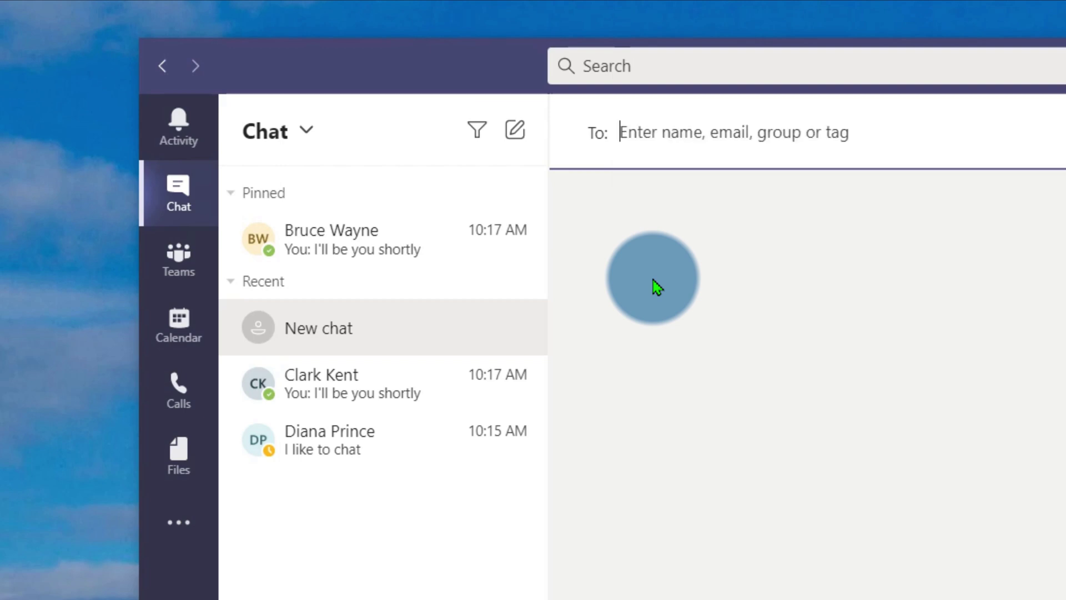
text(ar)
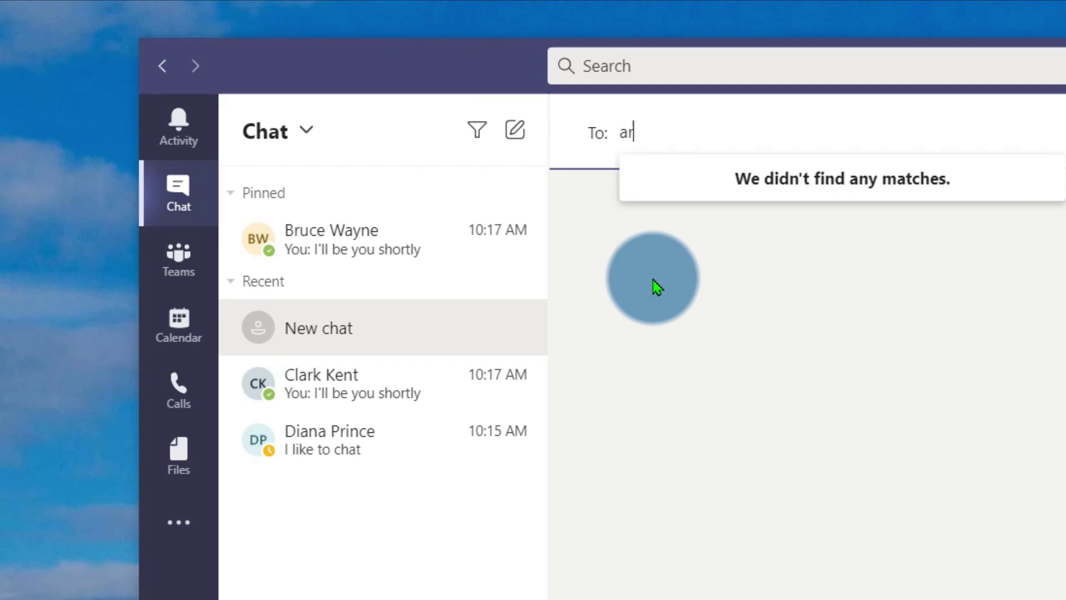
key(BackSpace)
click(705, 217)
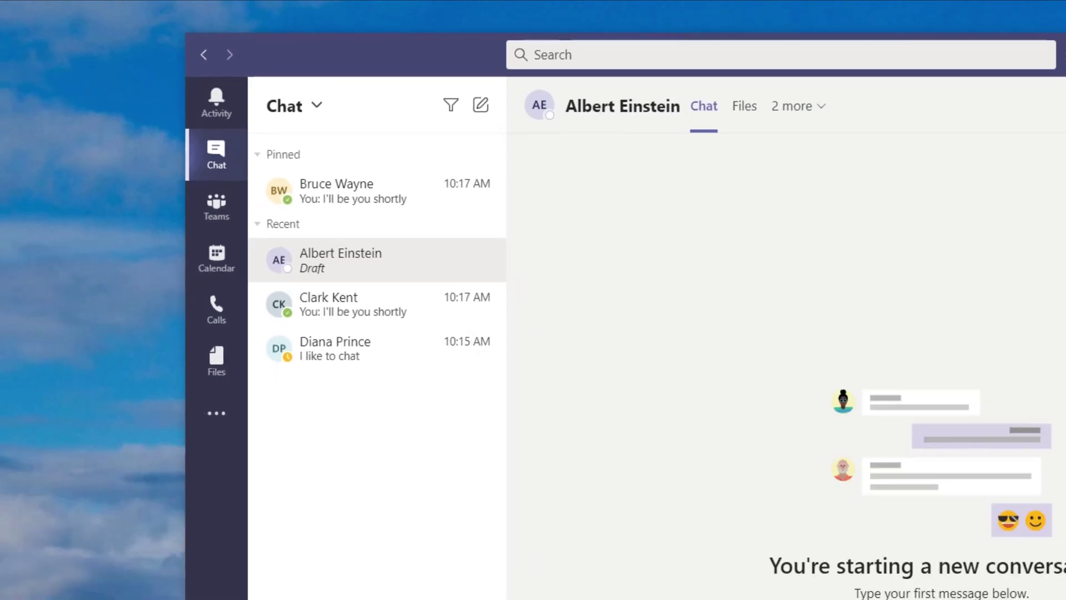
click(550, 494)
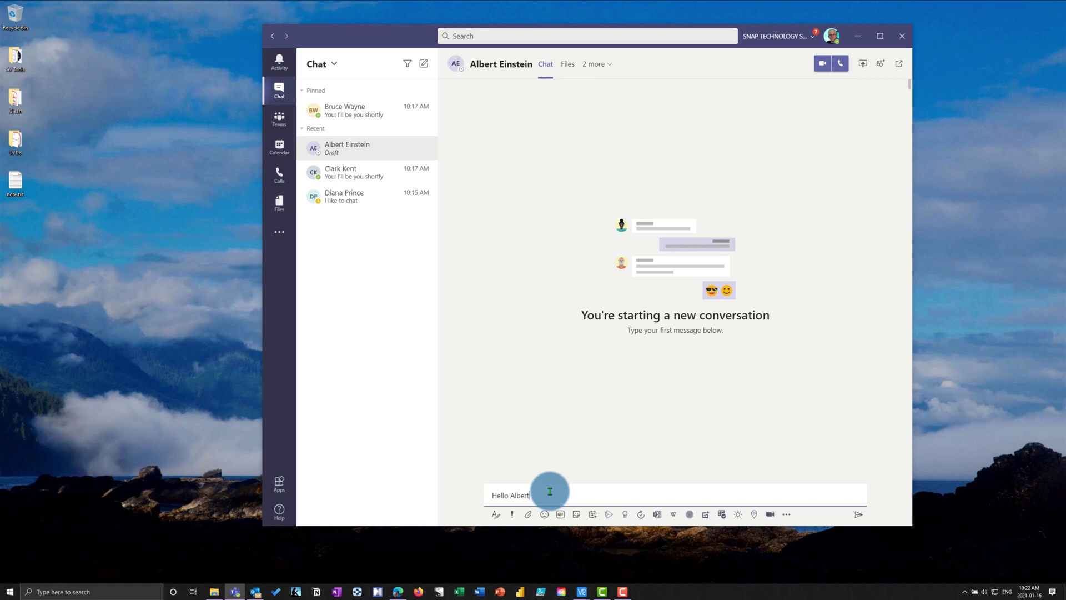
click(858, 514)
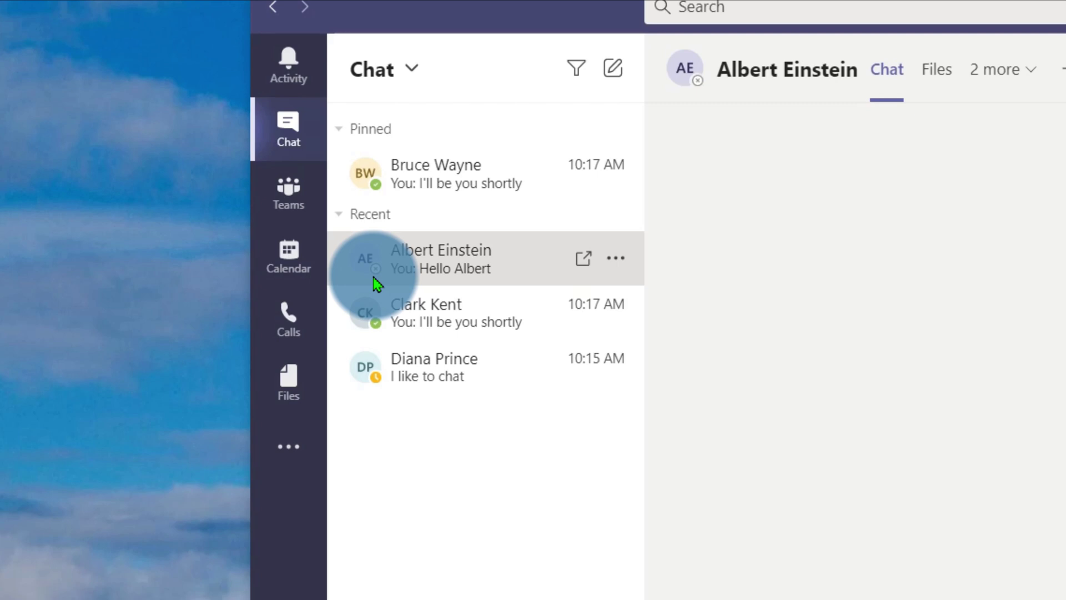
Review the options of the "Hello Albert" chat, and create a blank new chat and discard it.
click(614, 259)
click(468, 466)
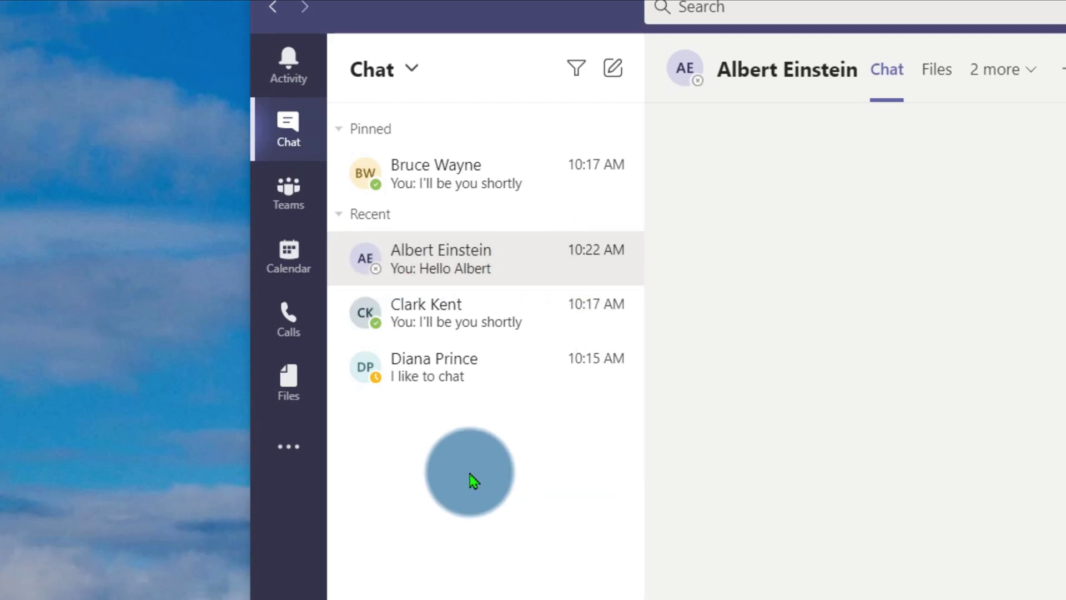
click(613, 68)
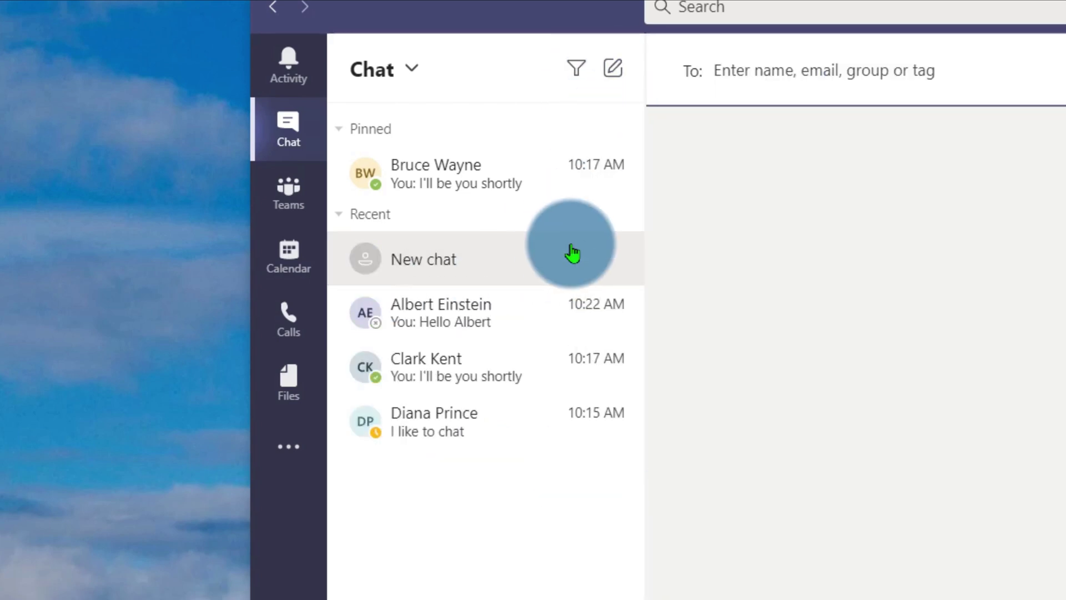
click(619, 275)
click(671, 205)
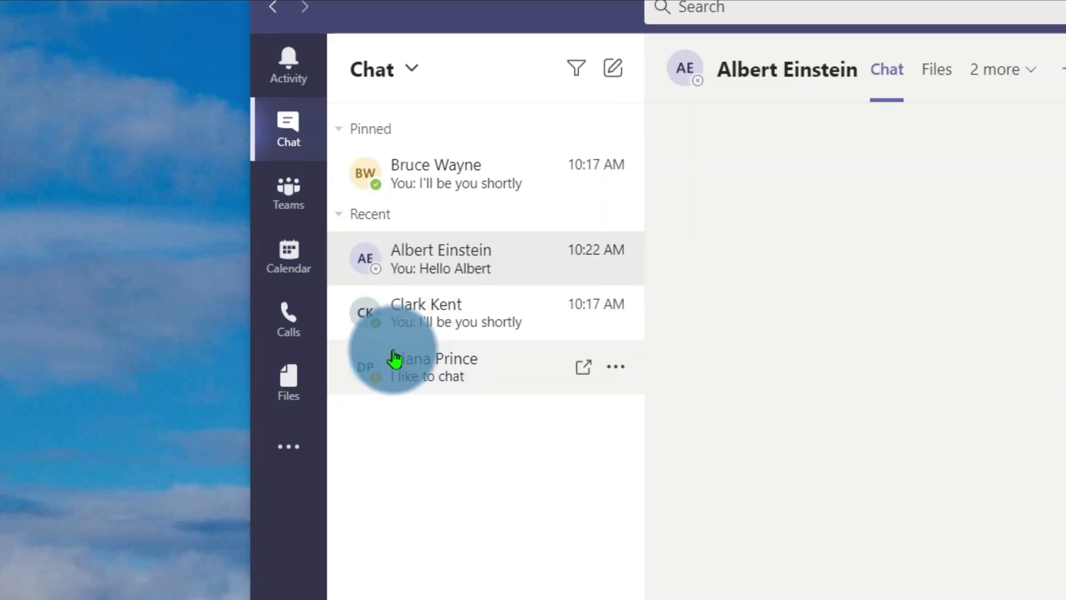
Hide the "I like to chat" conversation from the recent chats.
click(615, 367)
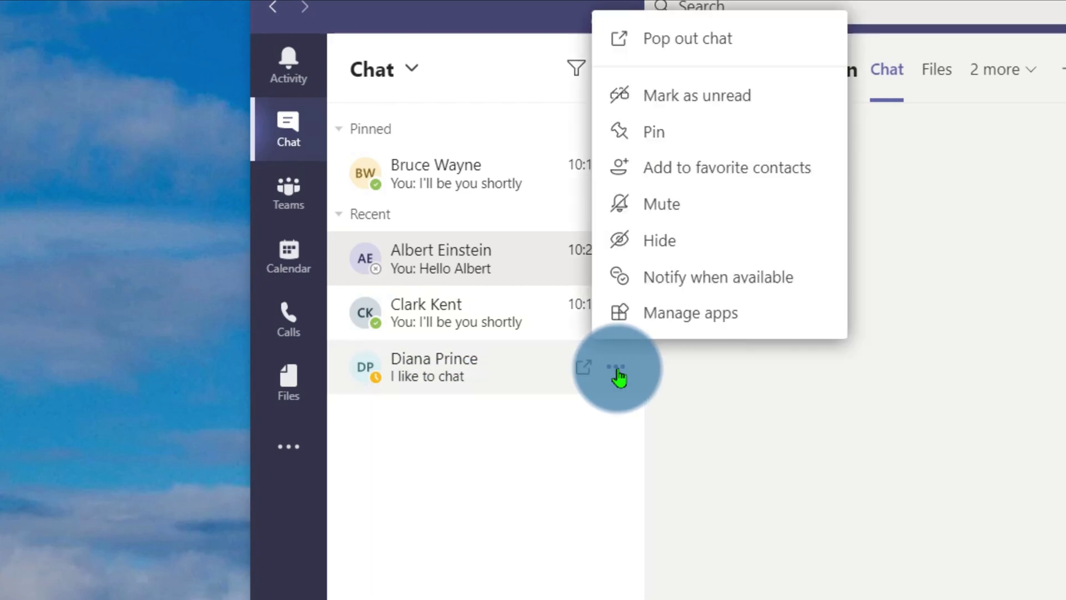
click(665, 244)
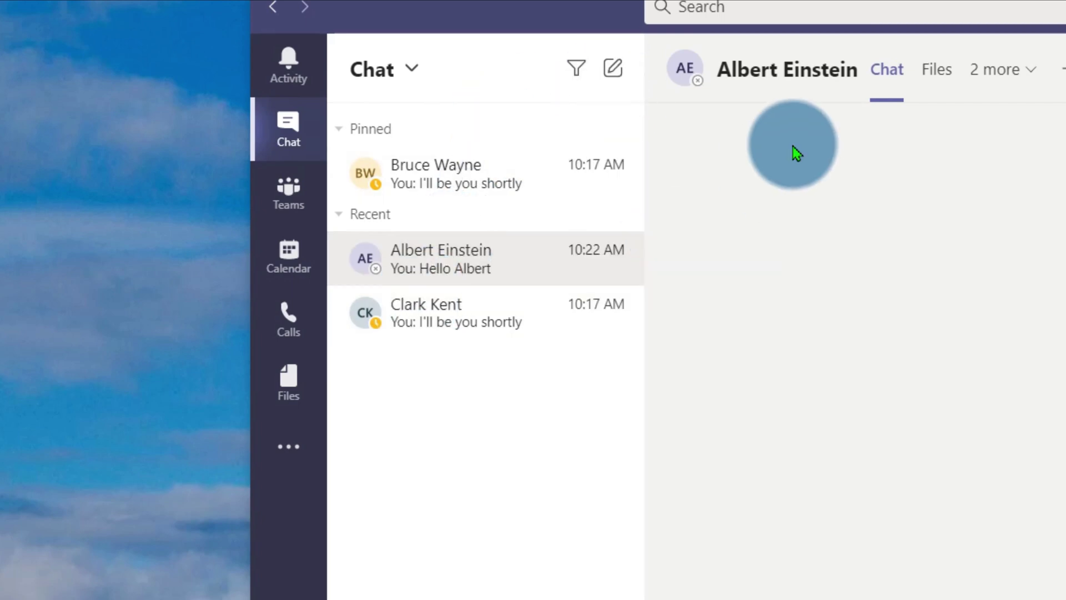
Start a new chat with the hidden conversation's contact and send the message "Hello again".
click(620, 73)
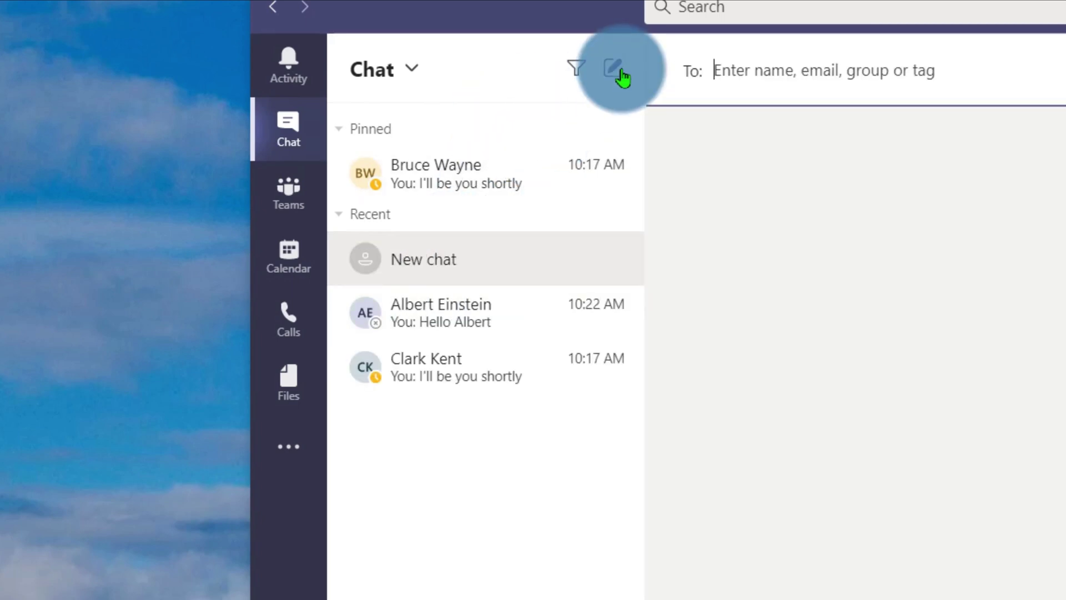
text(dian)
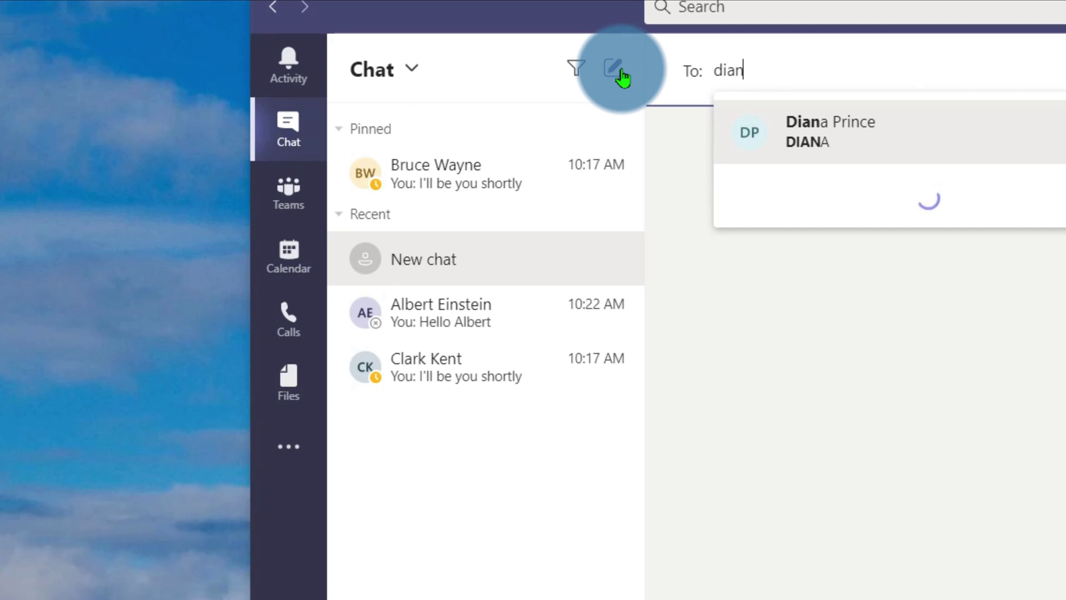
click(836, 136)
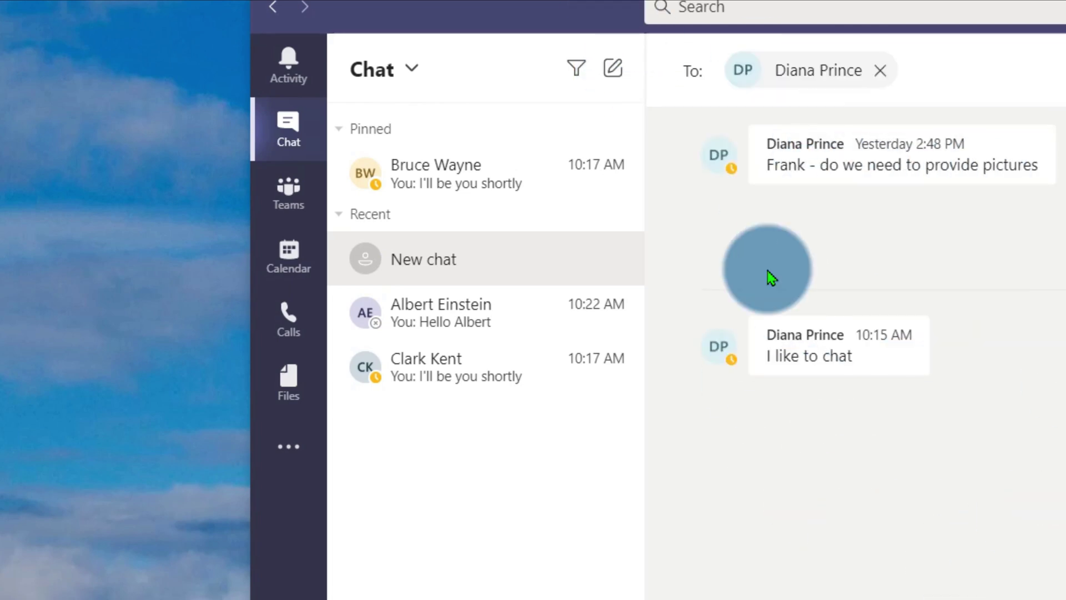
key(Return)
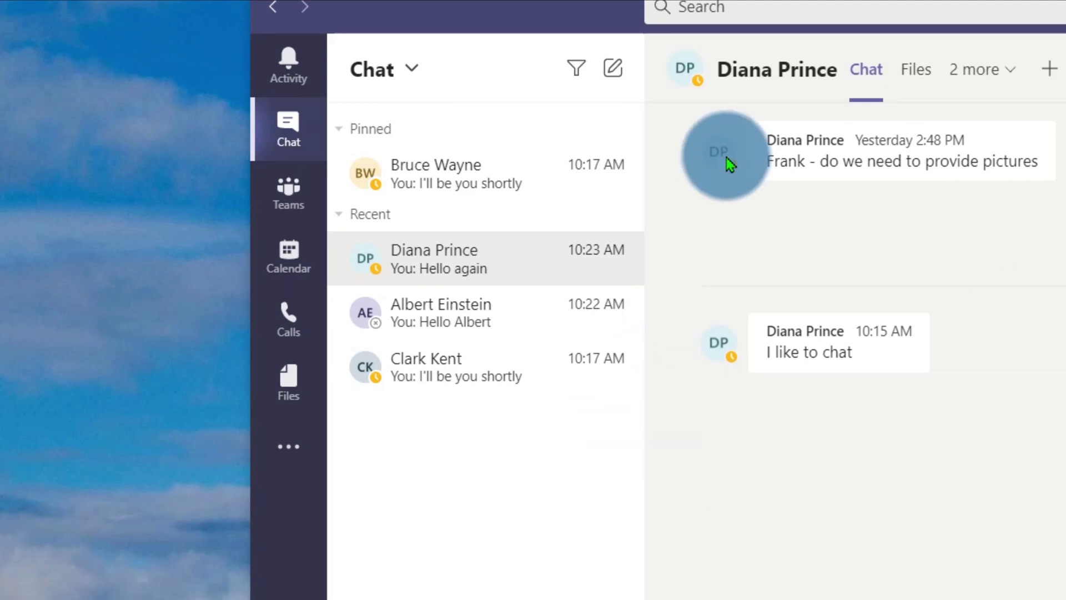